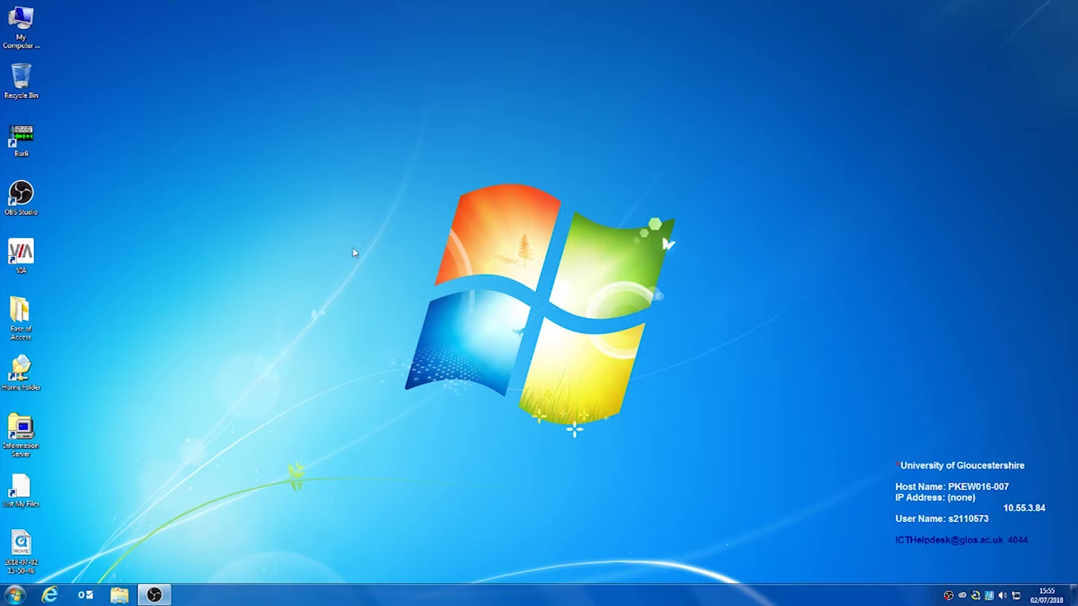
# Launch Burli, log in with the user name and password, and acknowledge the Profile1 login info.
pyautogui.doubleClick(22, 141)
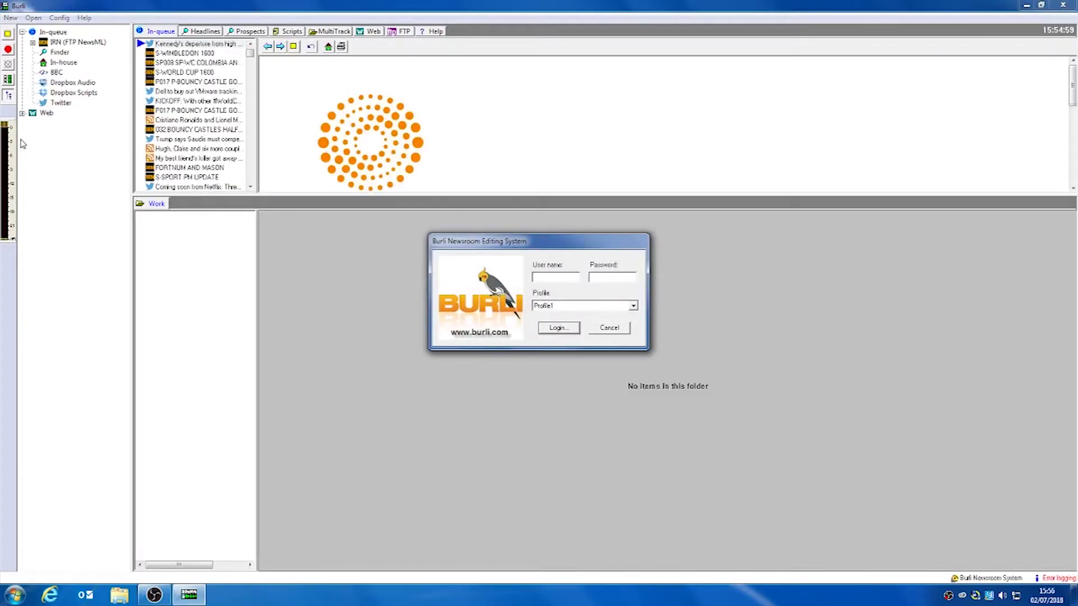
pyautogui.write('news')
pyautogui.press('Tab')
pyautogui.write('ne')
pyautogui.press('Return')
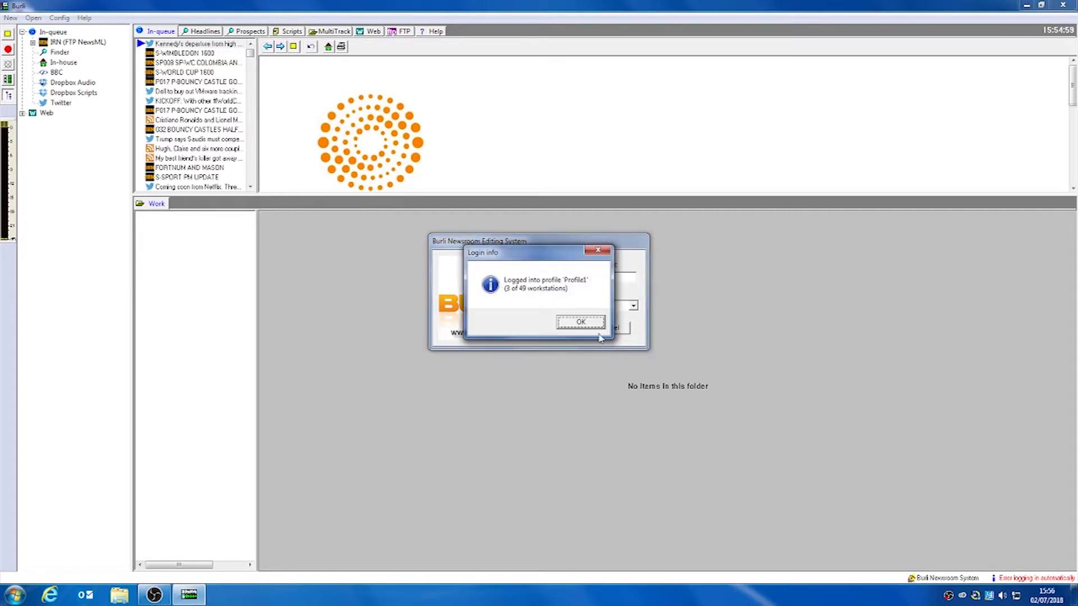
pyautogui.click(580, 323)
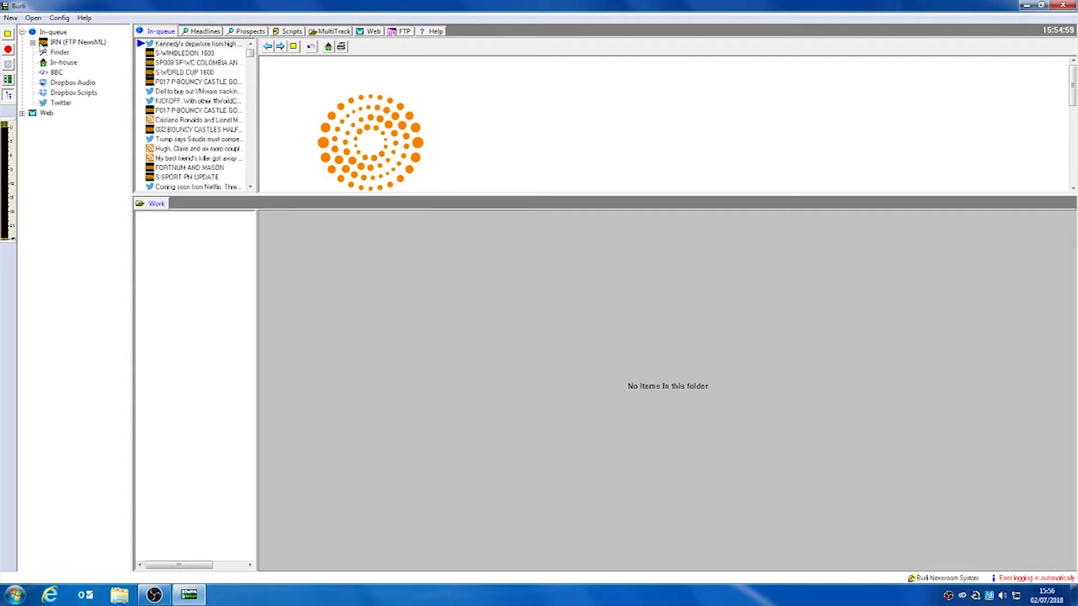
pyautogui.click(33, 43)
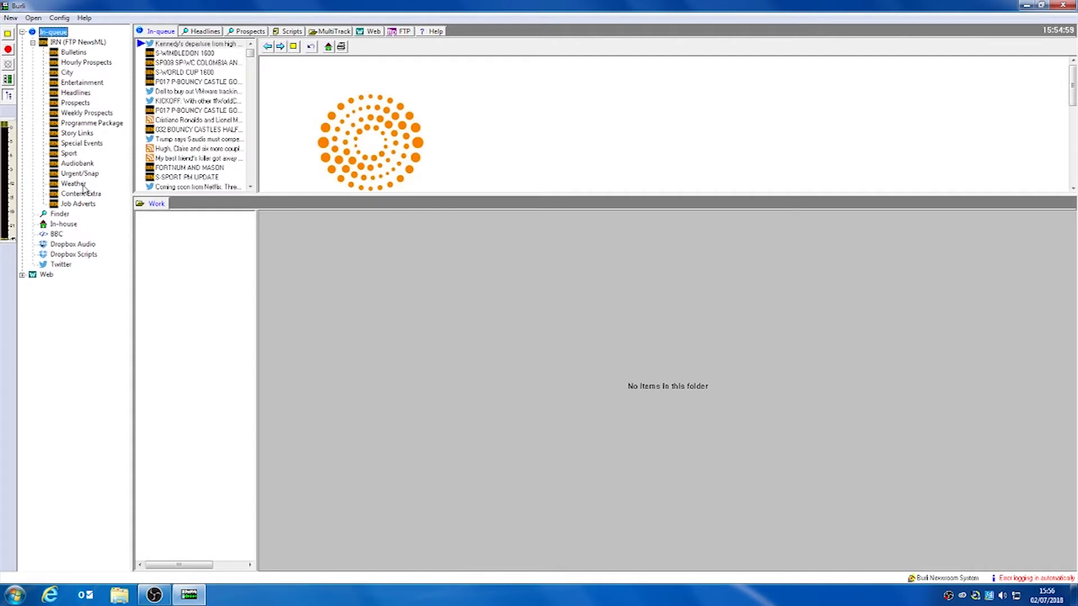
pyautogui.click(33, 42)
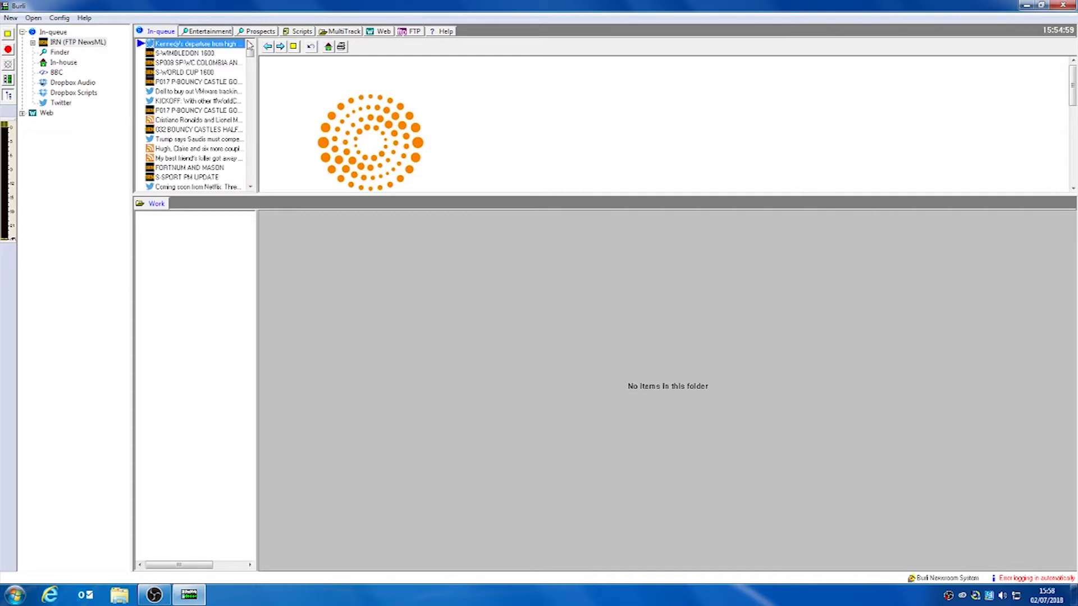
# Open IRN's Sport folder and preview stories through to S035 S-WIMBLEDON FEDERER with its 0:12 clip.
pyautogui.click(33, 42)
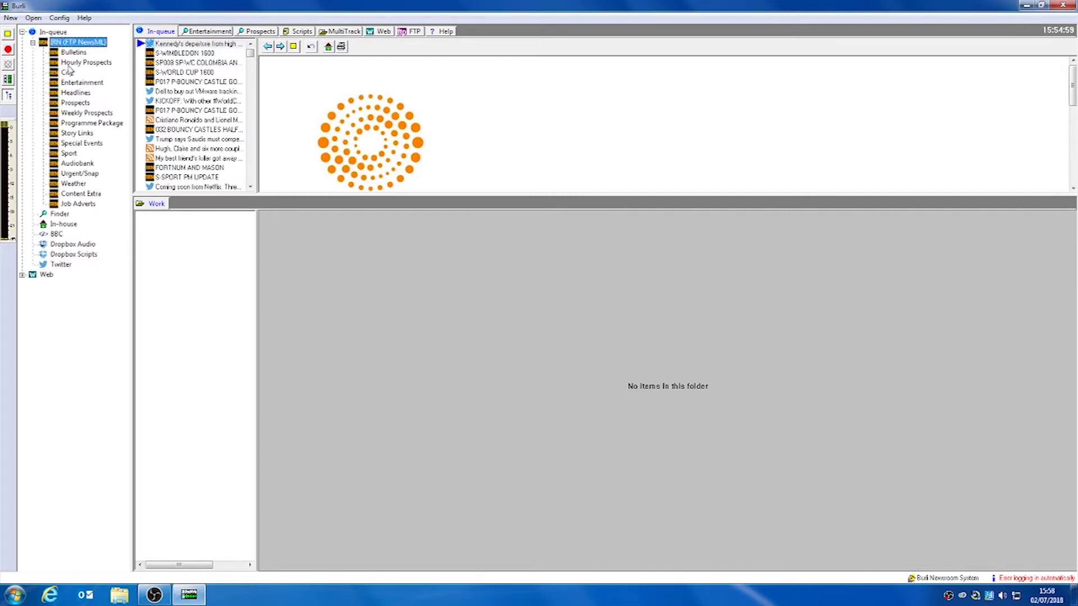
pyautogui.click(69, 154)
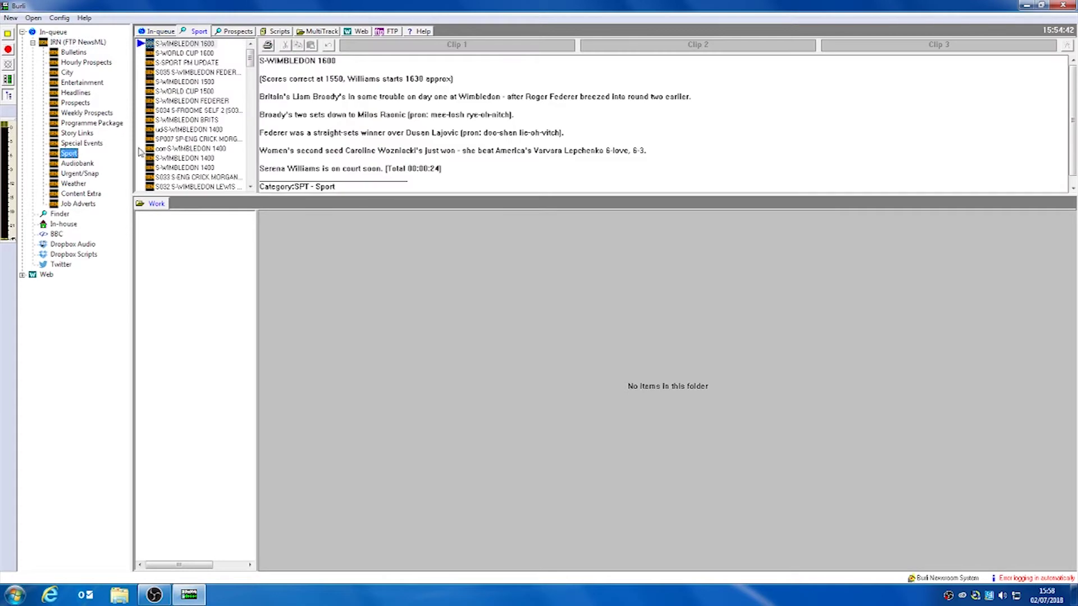
pyautogui.click(201, 54)
pyautogui.click(207, 64)
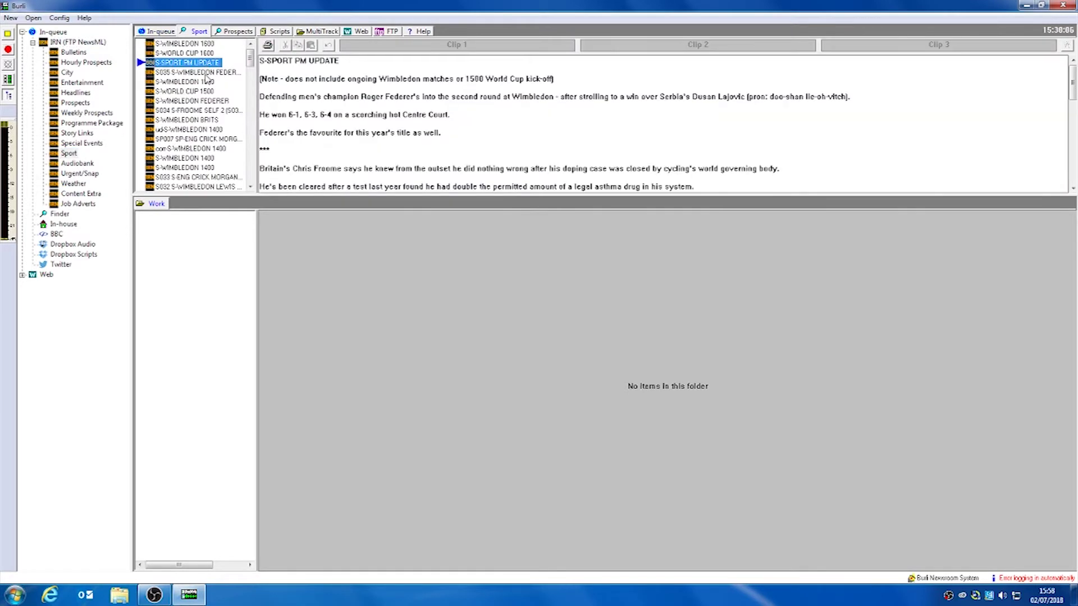
pyautogui.click(207, 72)
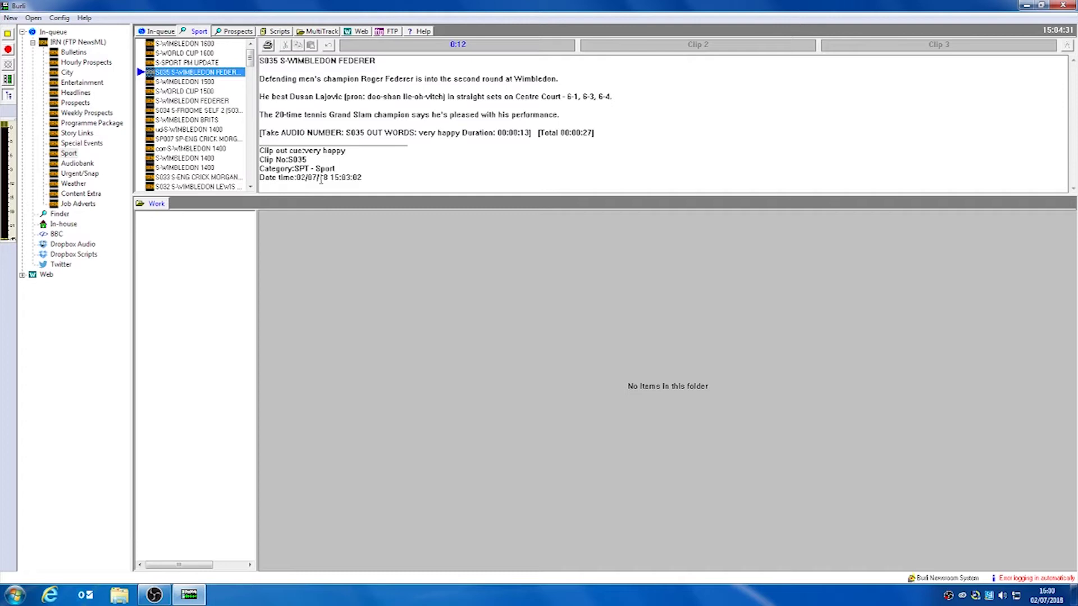
# Create a new story slugged MY NEWS STORY reading 'My news story on the radio.'.
pyautogui.click(9, 17)
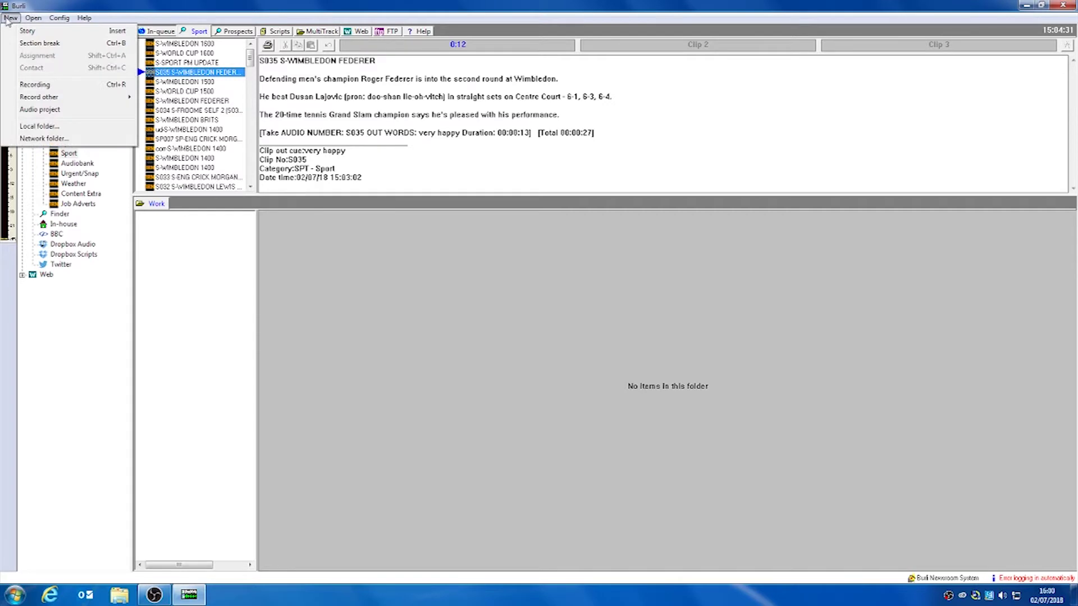
pyautogui.click(13, 32)
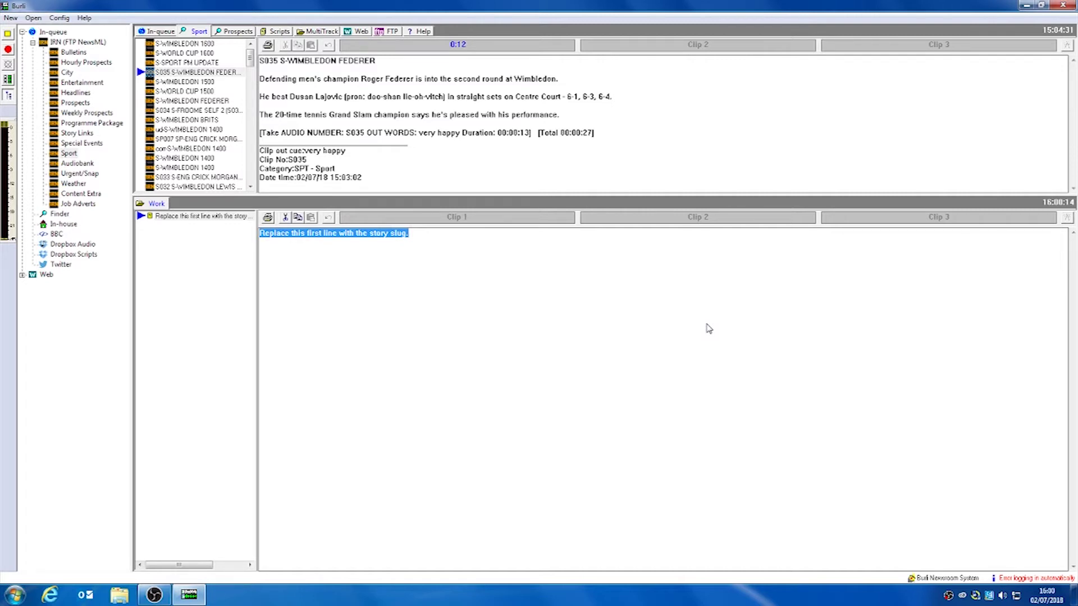
pyautogui.write('MY NEWS STORY')
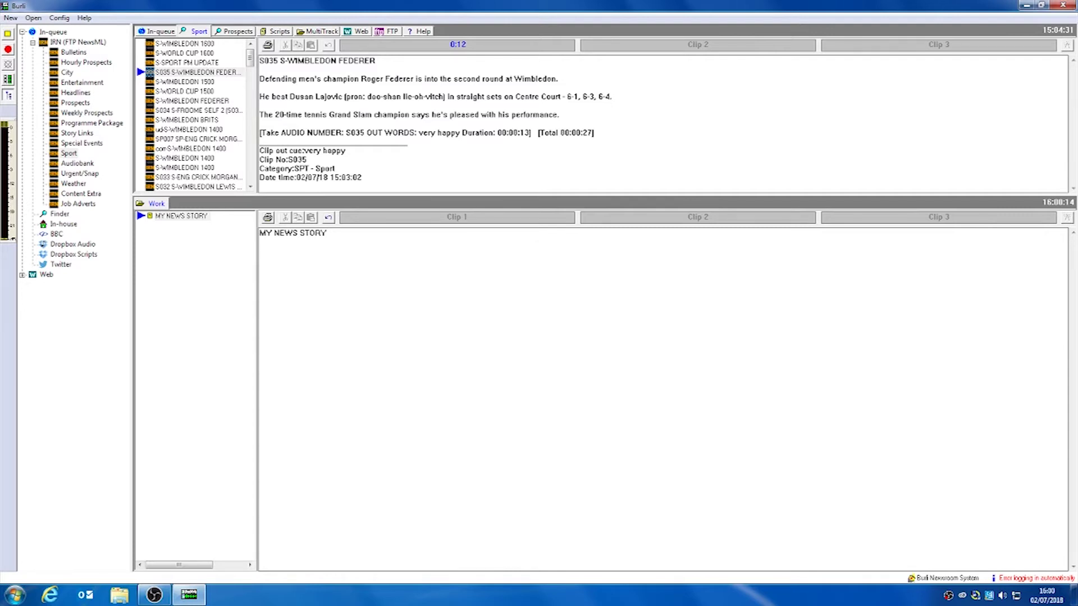
pyautogui.write('My news ')
pyautogui.write('story')
pyautogui.write(' on the radio')
pyautogui.write('.')
# Post MY NEWS STORY from Work to the In-queue.
pyautogui.rightClick(184, 217)
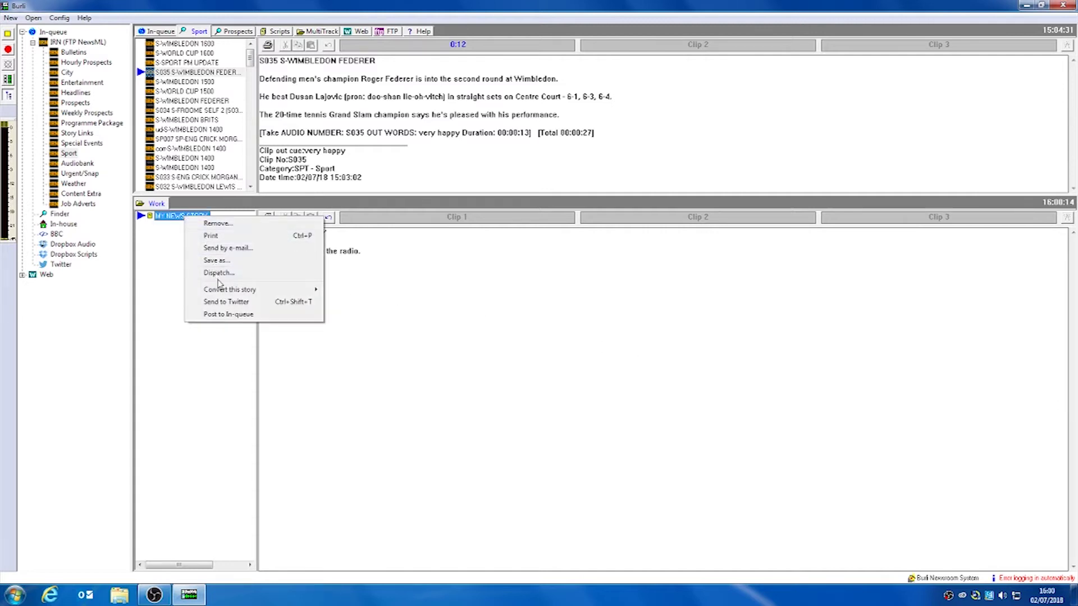
pyautogui.click(229, 315)
pyautogui.click(520, 338)
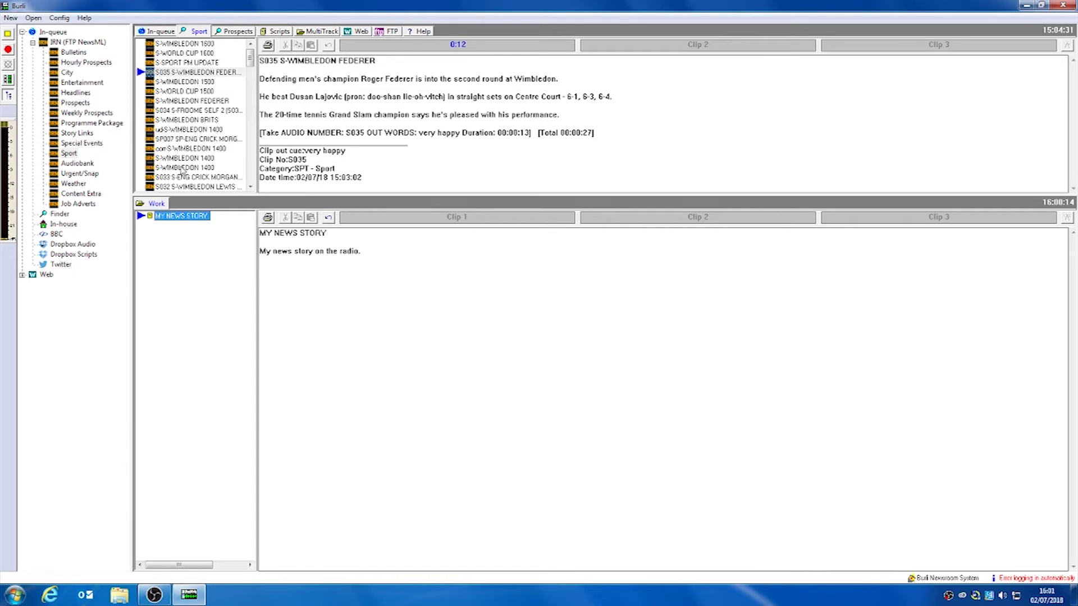
# Check In-house and the In-queue for MY NEWS STORY, then preview Sport story S034 S-FROOME SELF 2.
pyautogui.click(33, 43)
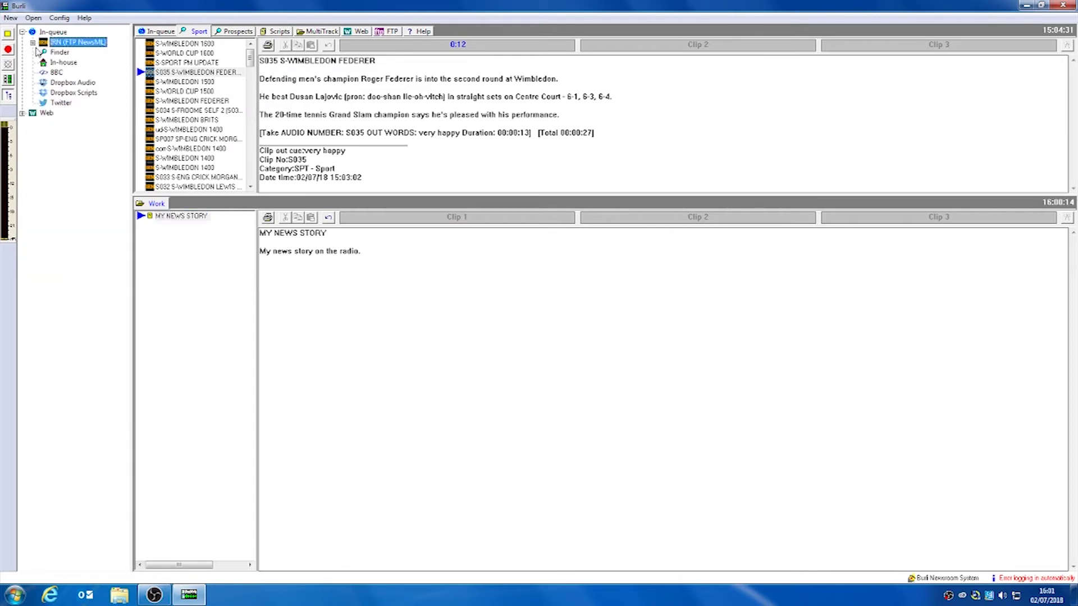
pyautogui.click(64, 64)
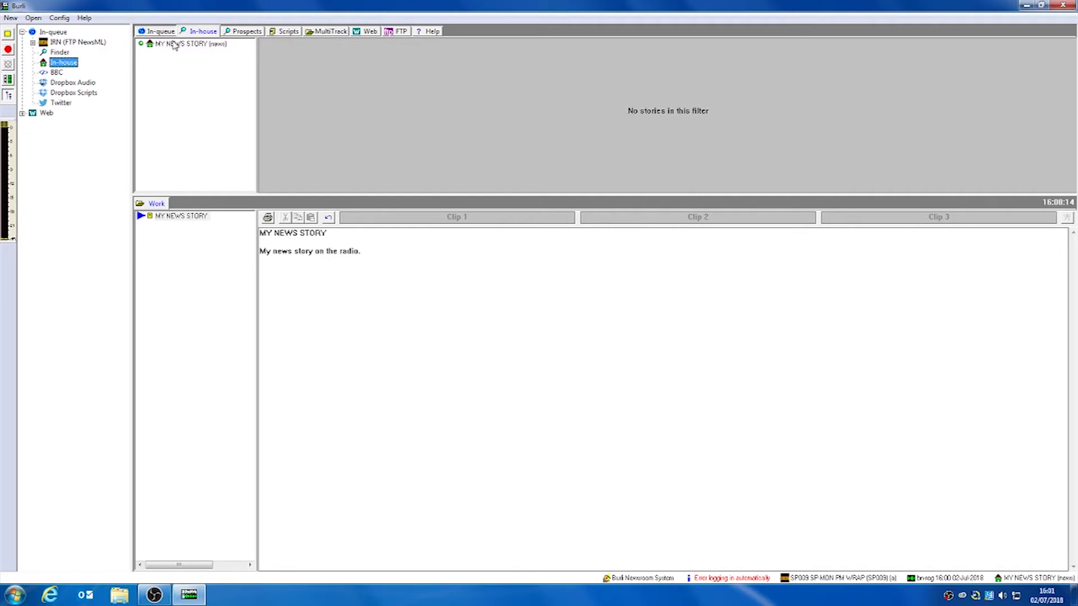
pyautogui.click(162, 32)
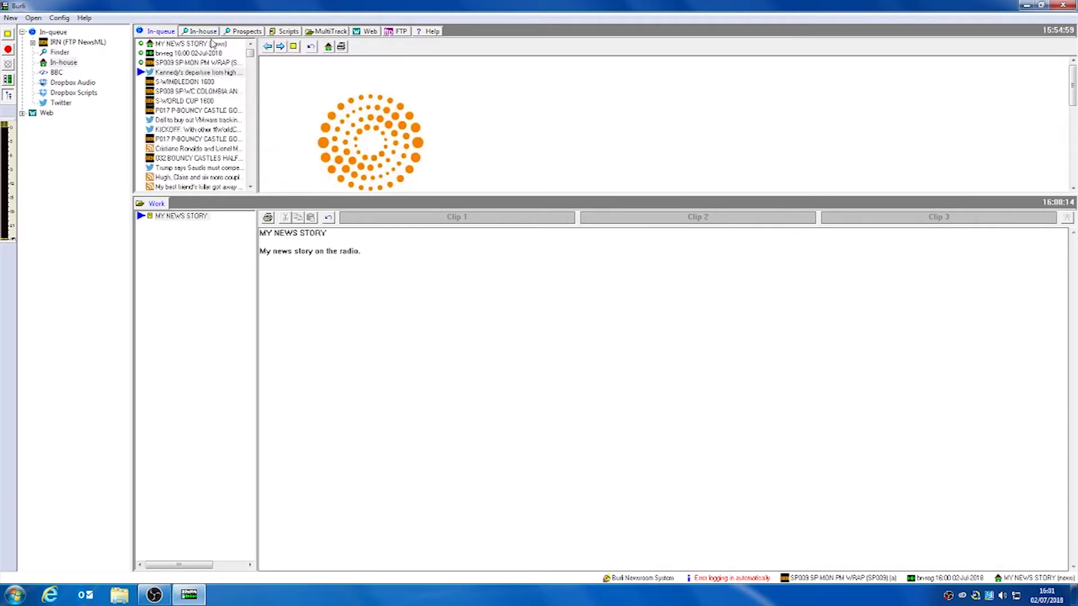
pyautogui.click(180, 44)
pyautogui.click(184, 121)
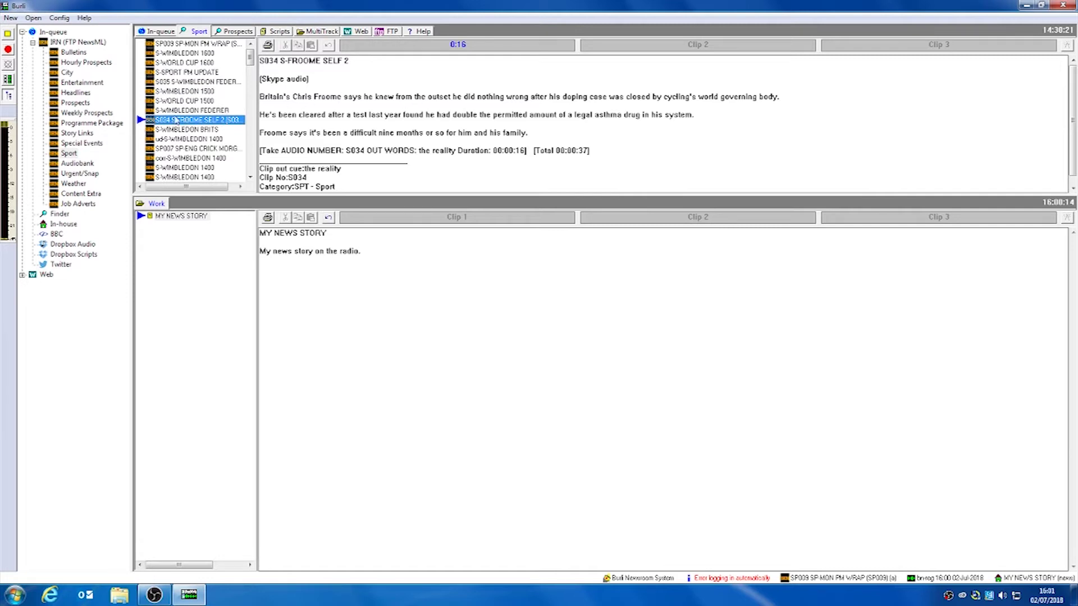
# Copy S034 S-FROOME SELF 2 into Work and trim its slug to FROOME.
pyautogui.moveTo(192, 121); pyautogui.dragTo(217, 152)
pyautogui.moveTo(206, 239); pyautogui.dragTo(205, 241)
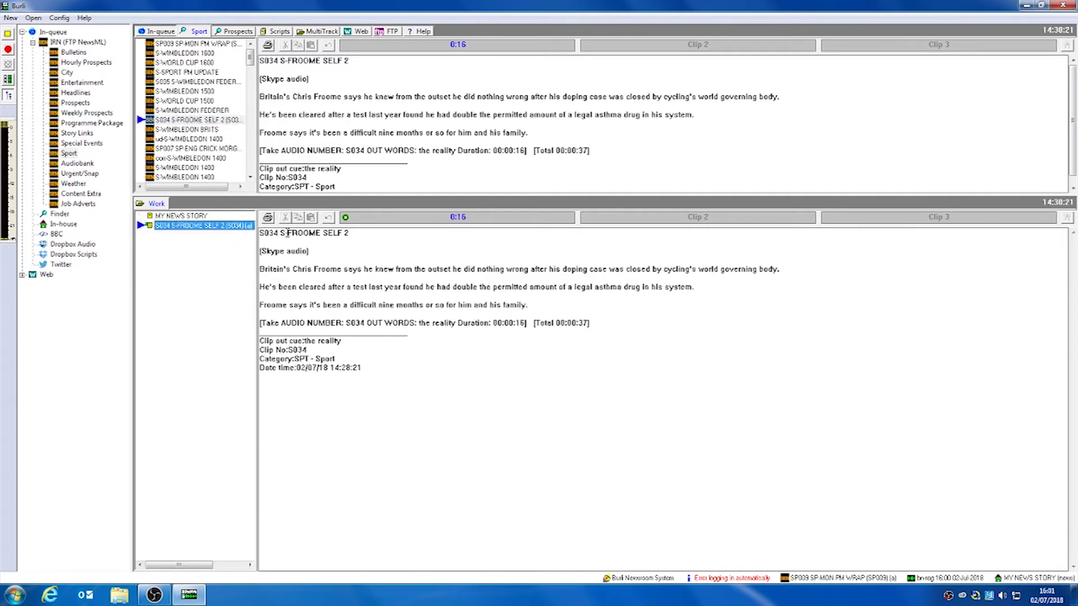
pyautogui.moveTo(288, 232); pyautogui.dragTo(259, 233)
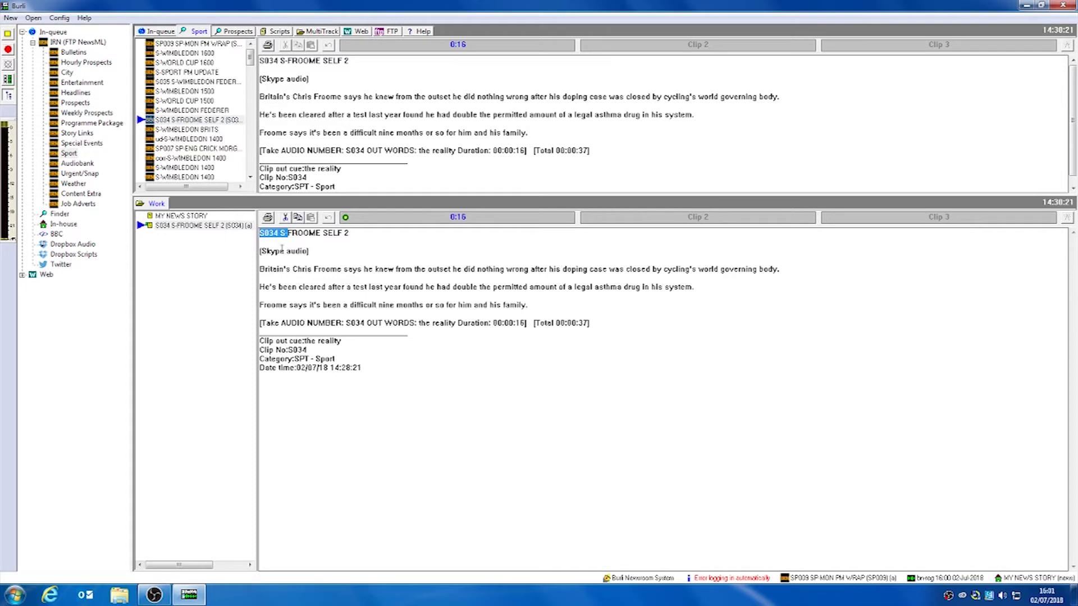
pyautogui.press('Delete')
pyautogui.moveTo(323, 232); pyautogui.dragTo(292, 233)
pyautogui.press('Delete')
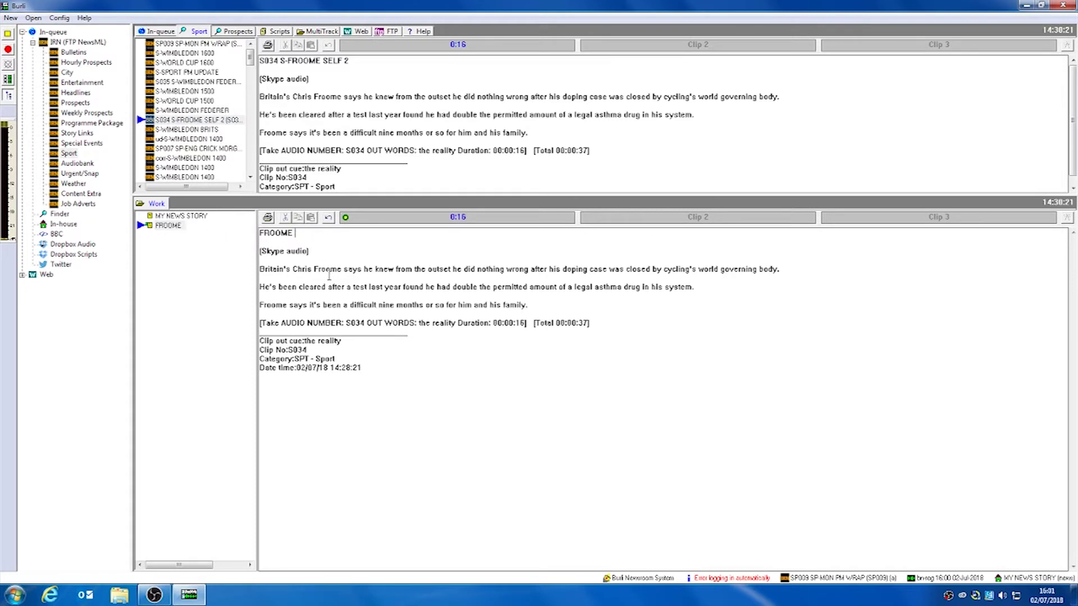
# Delete the [Skype audio] note line and the Take/Clip details block from the FROOME story.
pyautogui.moveTo(320, 251); pyautogui.dragTo(256, 254)
pyautogui.press('Delete')
pyautogui.press('Delete')
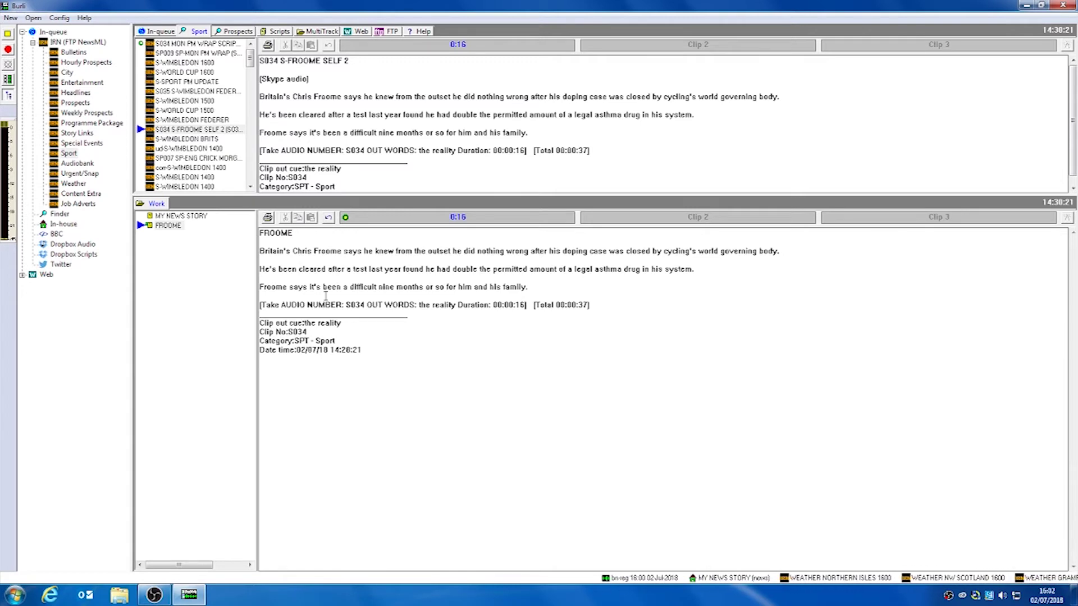
pyautogui.moveTo(379, 348); pyautogui.dragTo(257, 309)
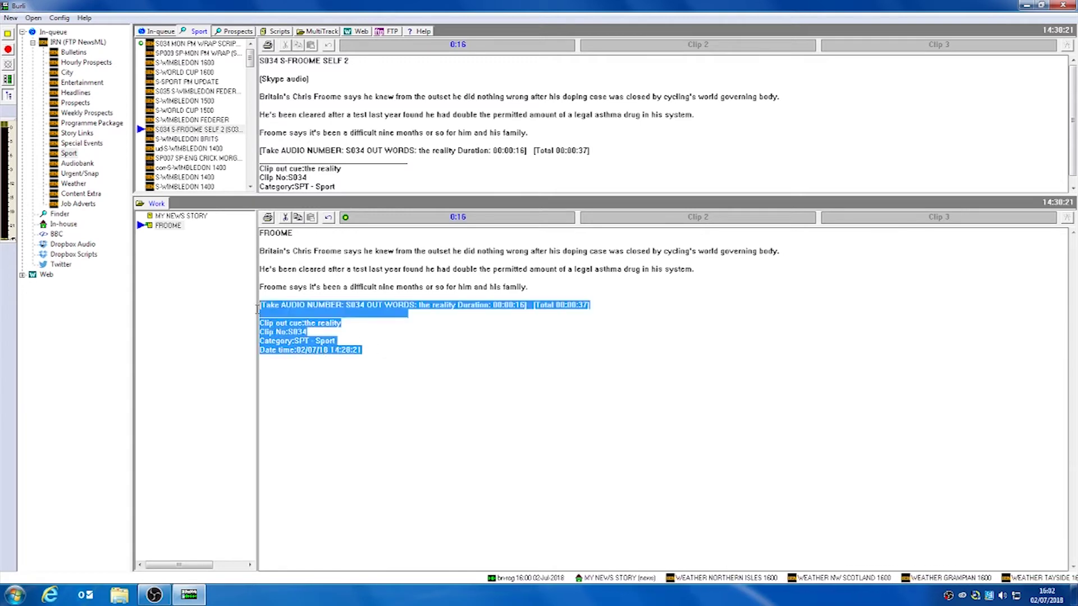
pyautogui.press('Delete')
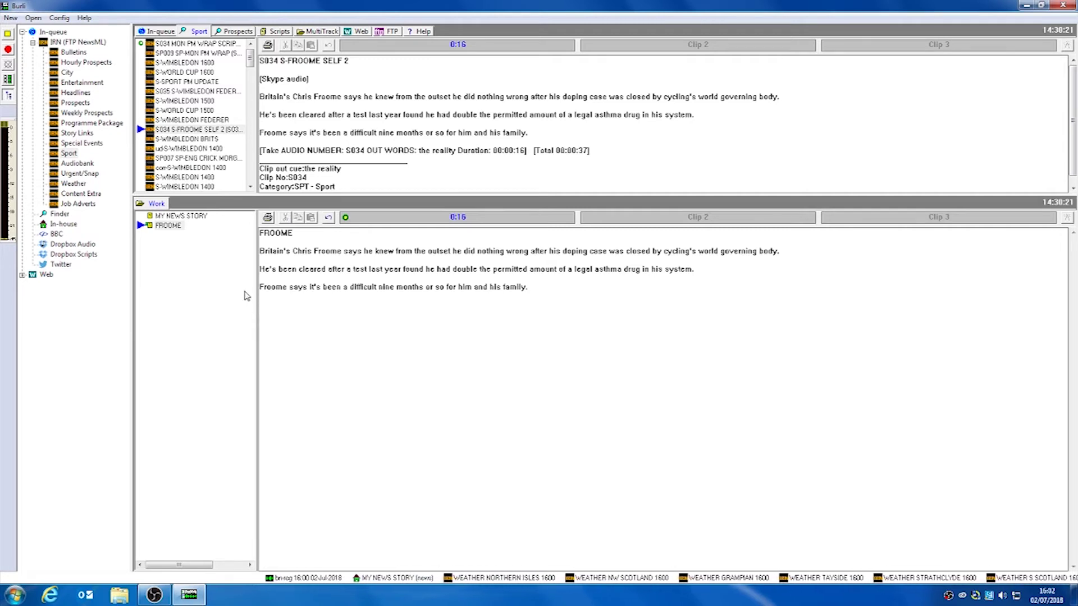
# Post the FROOME story to the In-queue and open its new FROOME entry there.
pyautogui.click(172, 226)
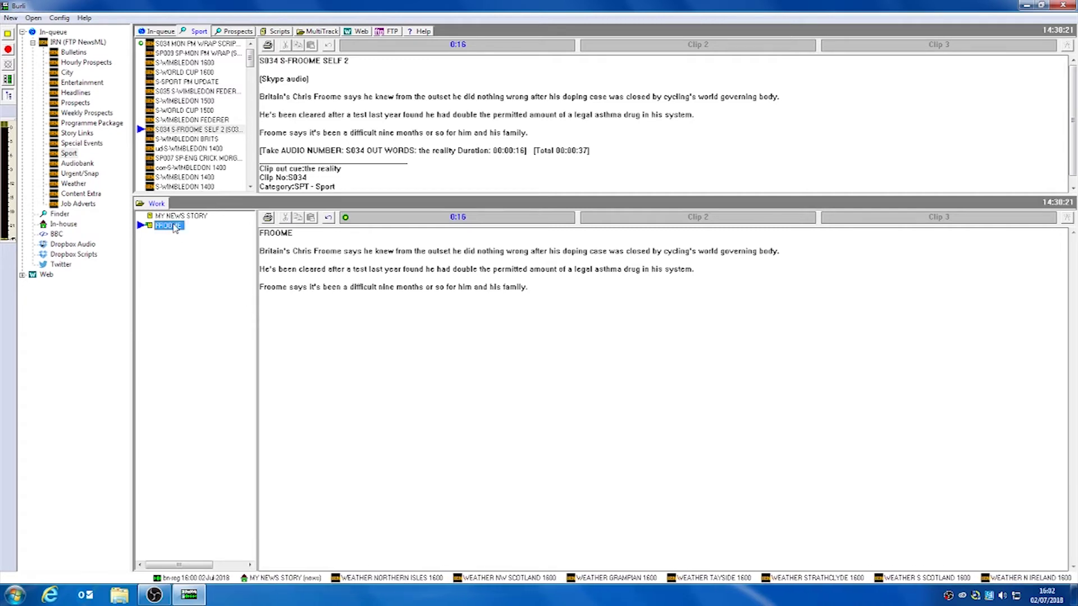
pyautogui.rightClick(174, 227)
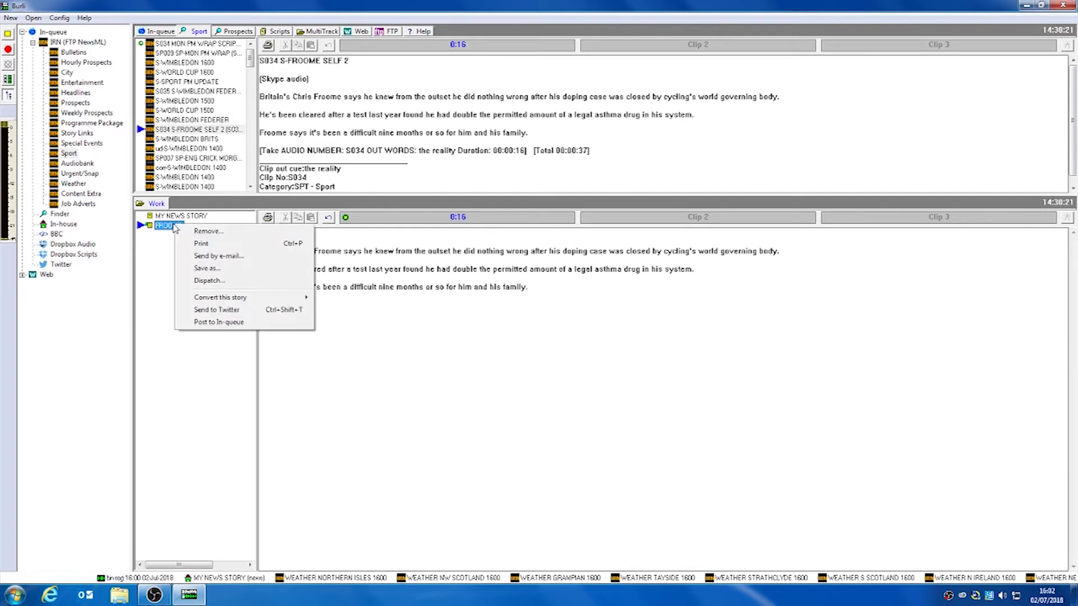
pyautogui.click(222, 322)
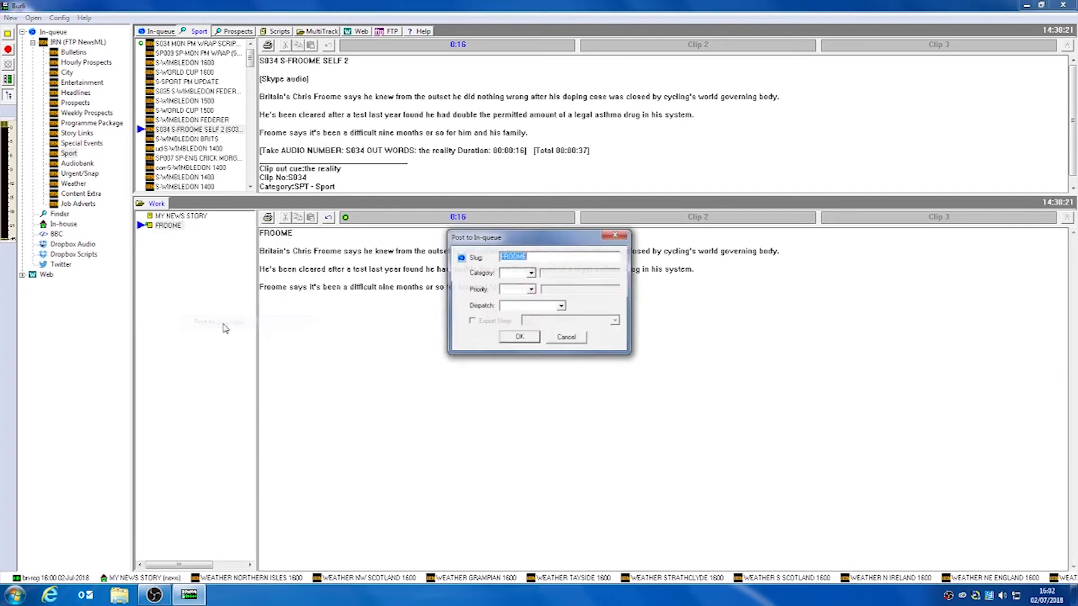
pyautogui.click(517, 338)
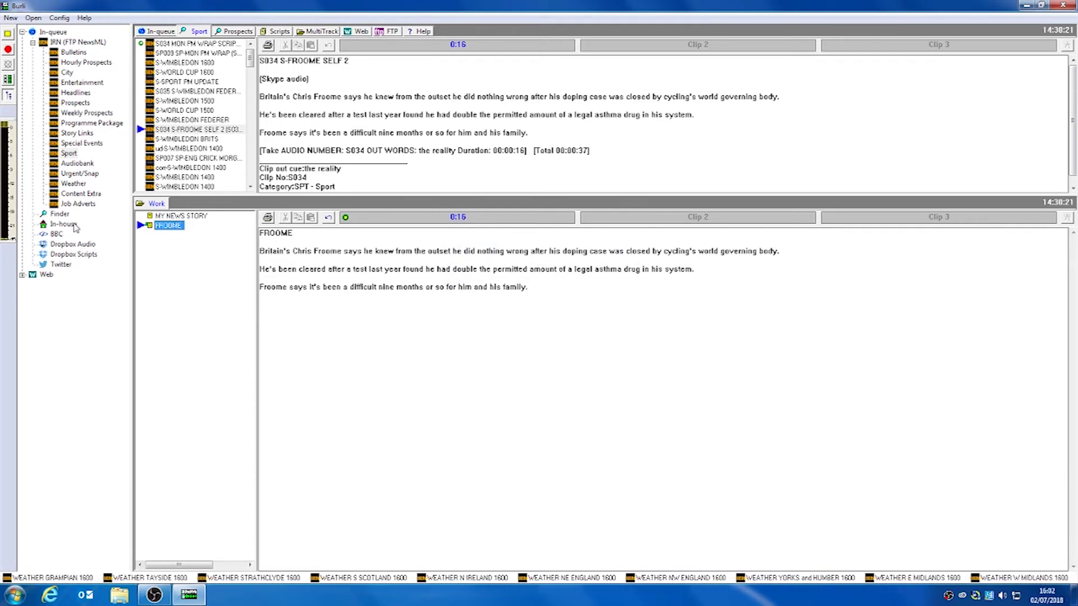
pyautogui.click(160, 31)
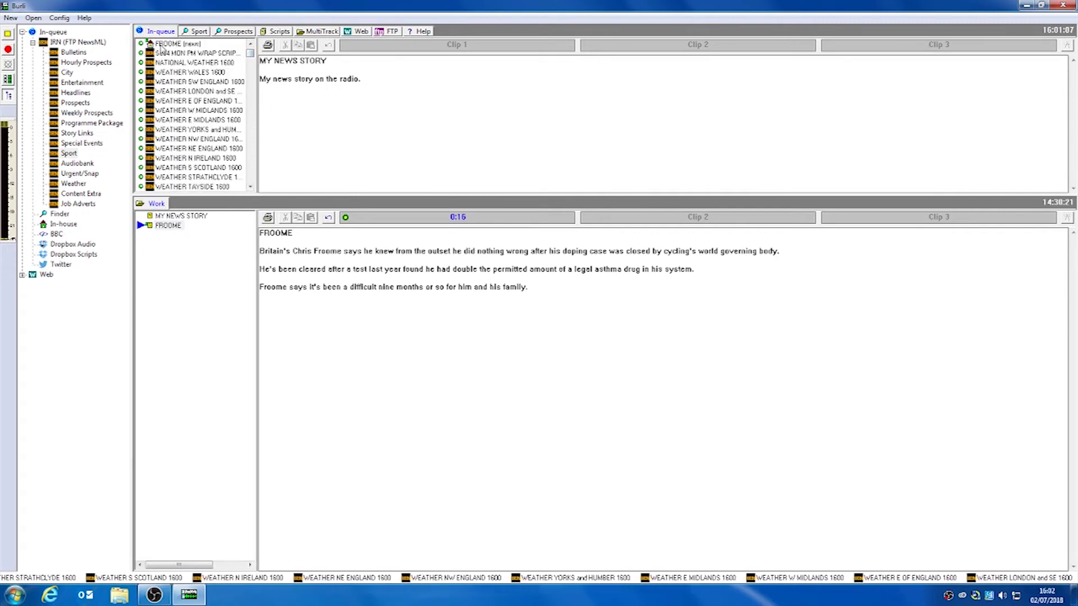
pyautogui.click(172, 45)
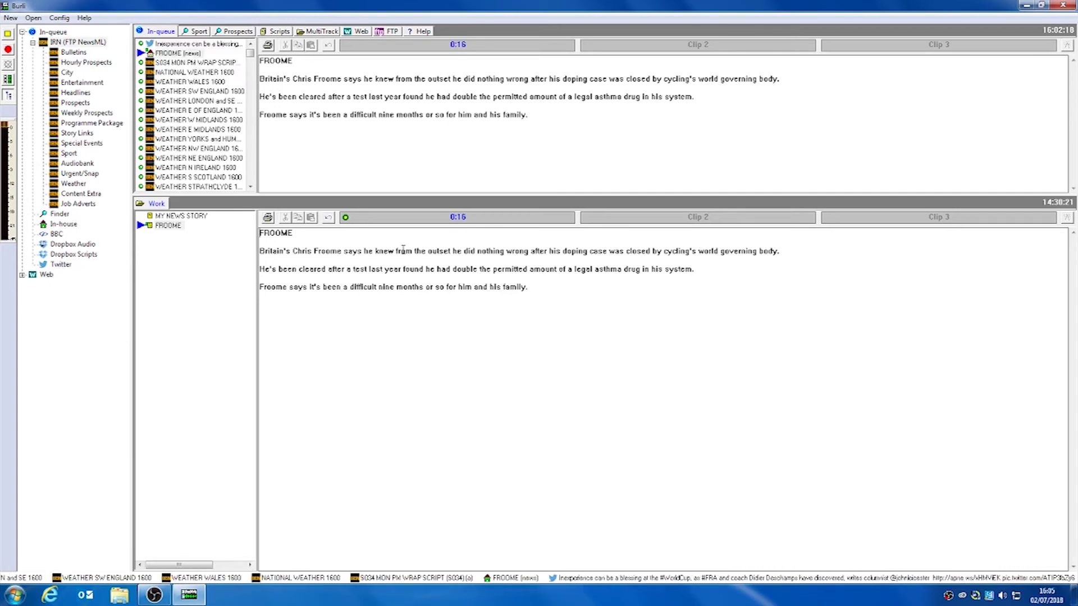
# Play and stop FROOME's 0:16 audio clip, then open MY NEWS STORY in Work.
pyautogui.click(461, 217)
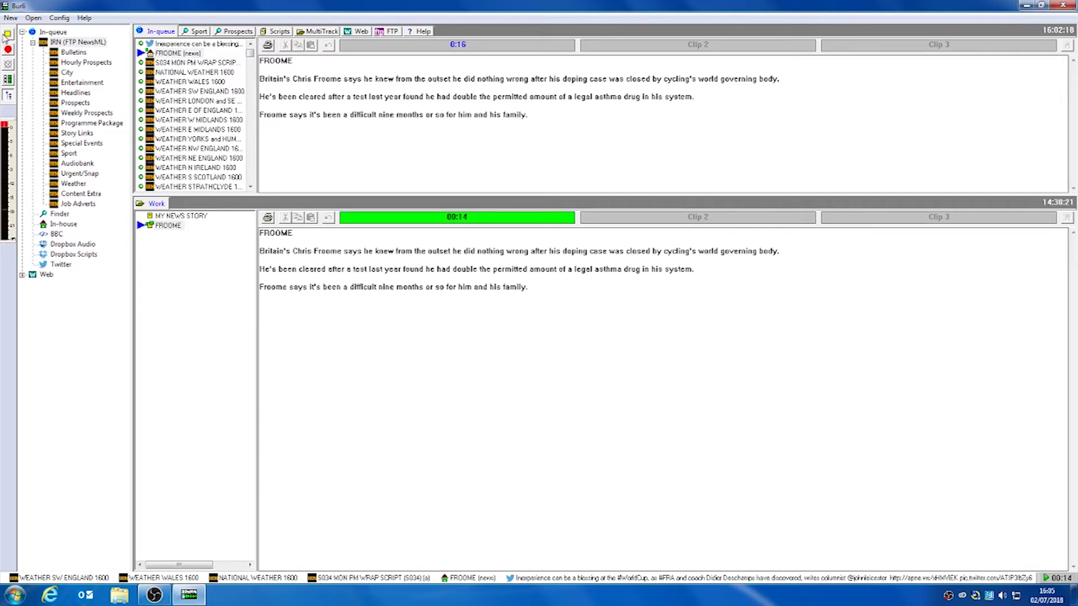
pyautogui.click(8, 36)
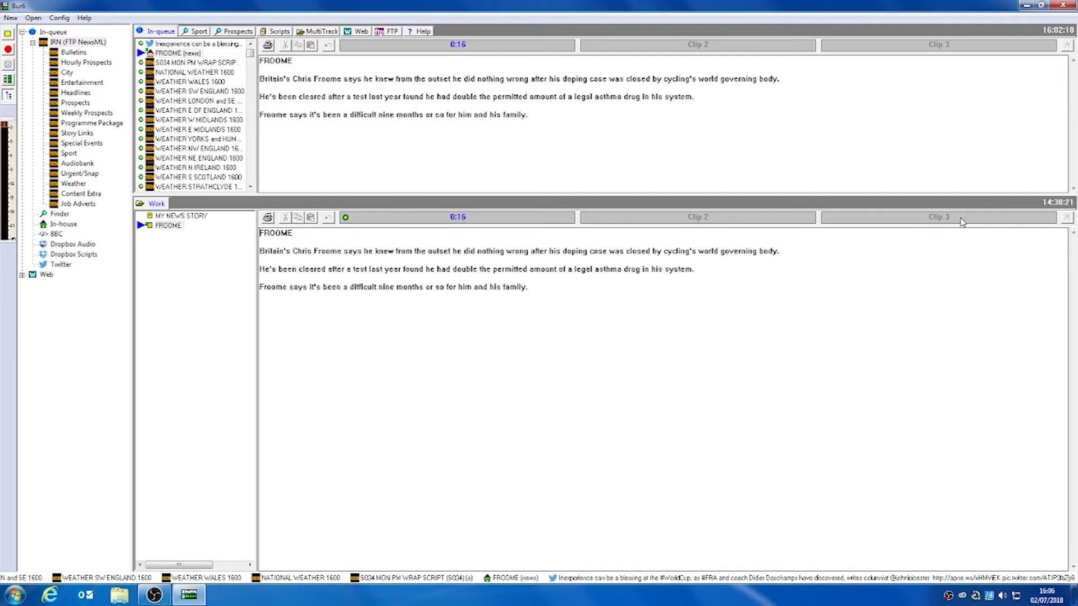
pyautogui.click(182, 216)
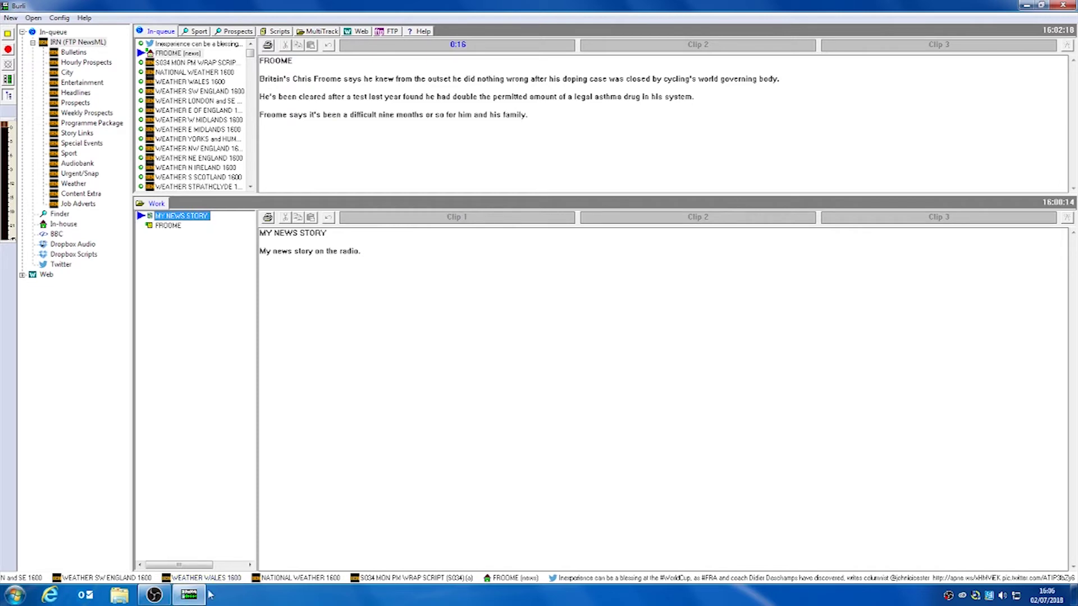
# Drag Russia Clip JHI.wav from Explorer's Home Folder (N:) into Burli's Work list.
pyautogui.click(119, 597)
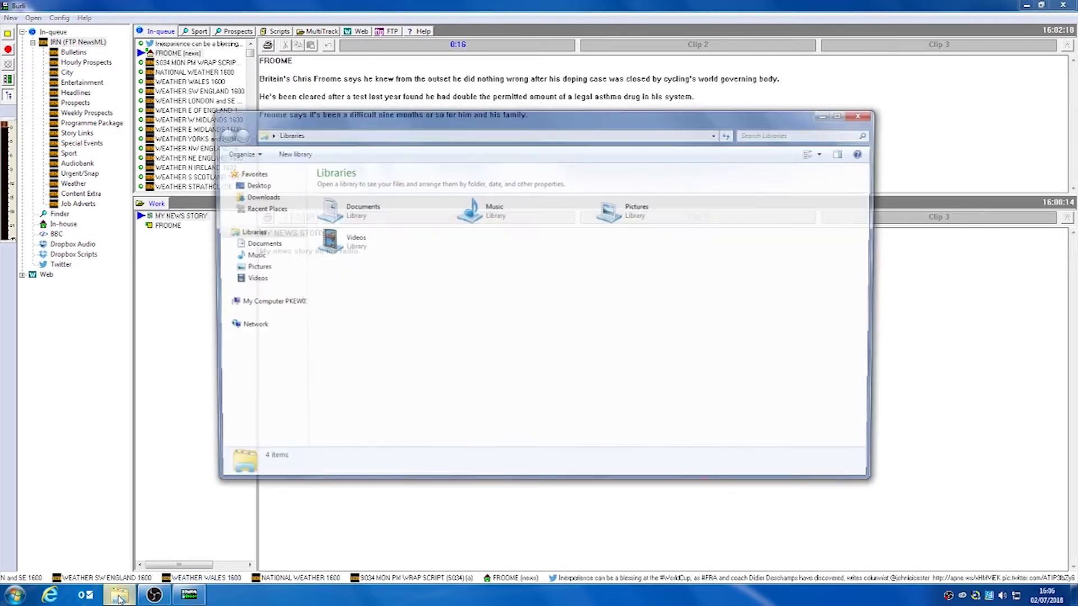
pyautogui.moveTo(696, 122); pyautogui.dragTo(914, 70)
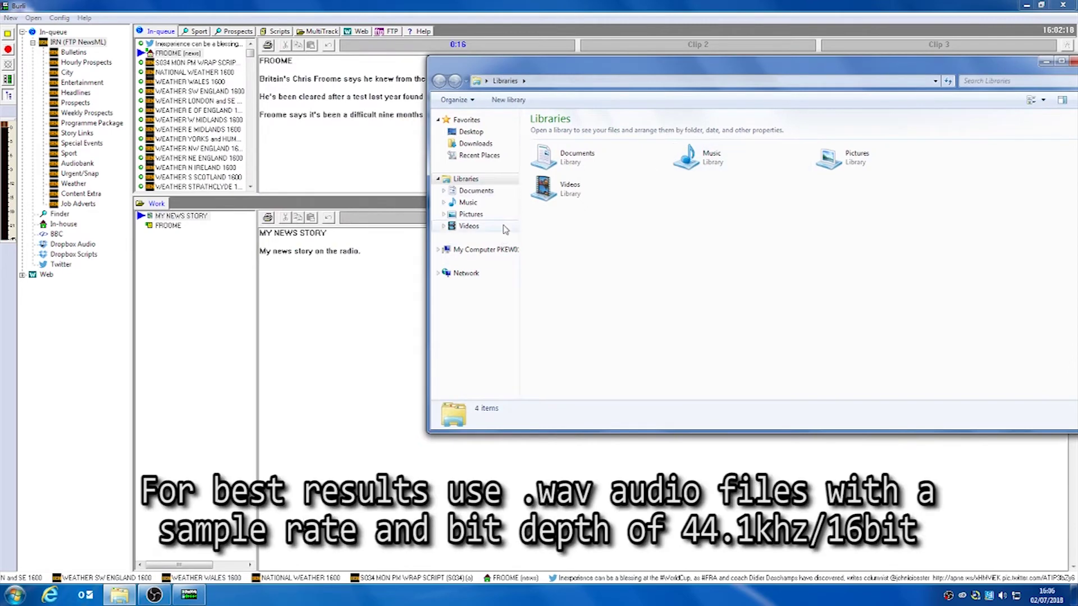
pyautogui.click(484, 249)
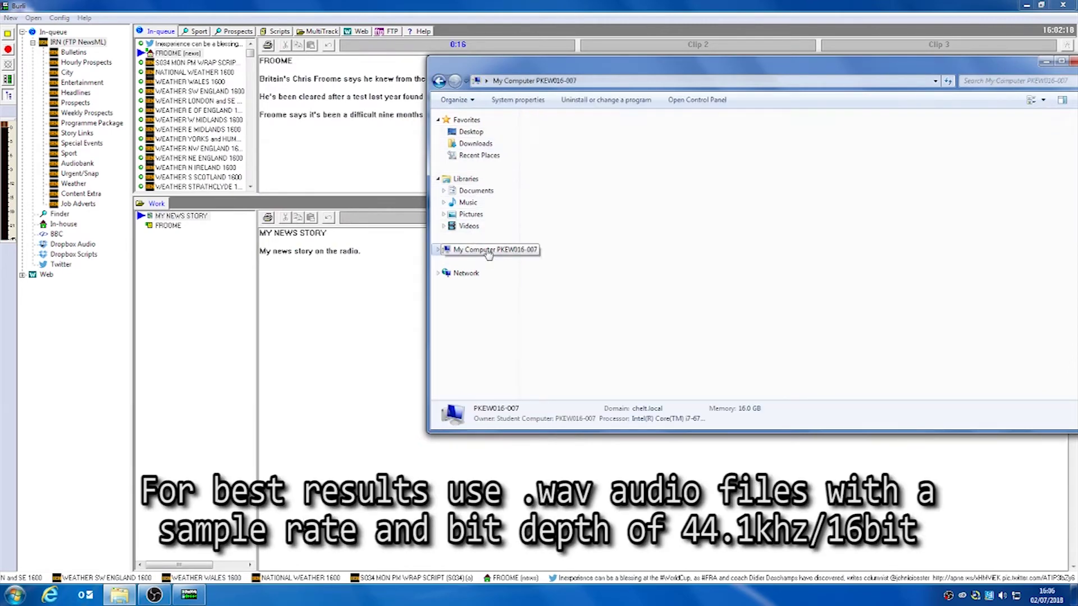
pyautogui.doubleClick(712, 188)
pyautogui.click(564, 333)
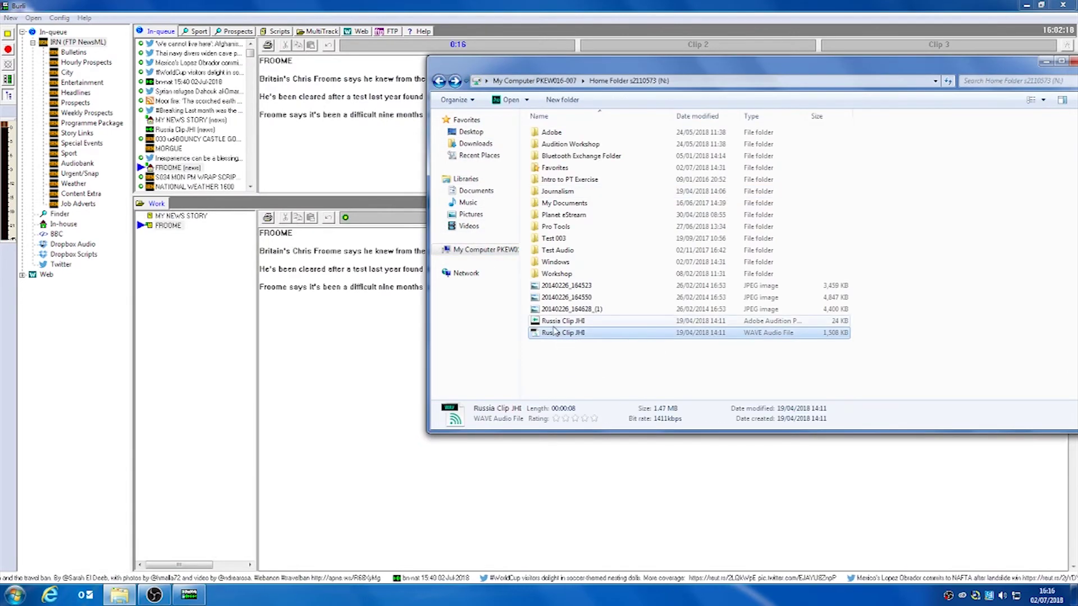
pyautogui.moveTo(566, 334); pyautogui.dragTo(200, 305)
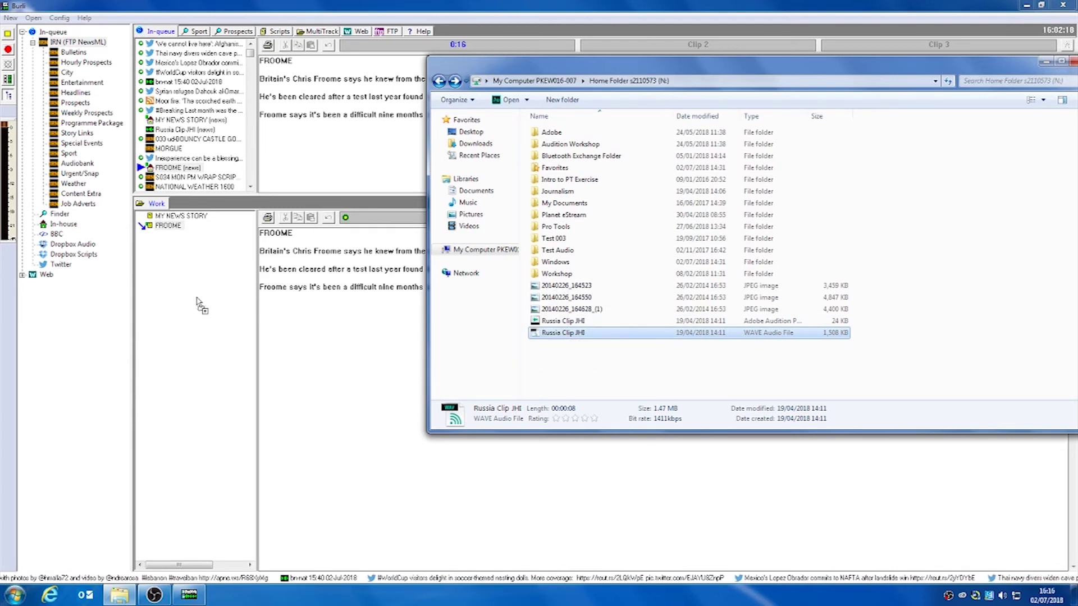
pyautogui.click(198, 298)
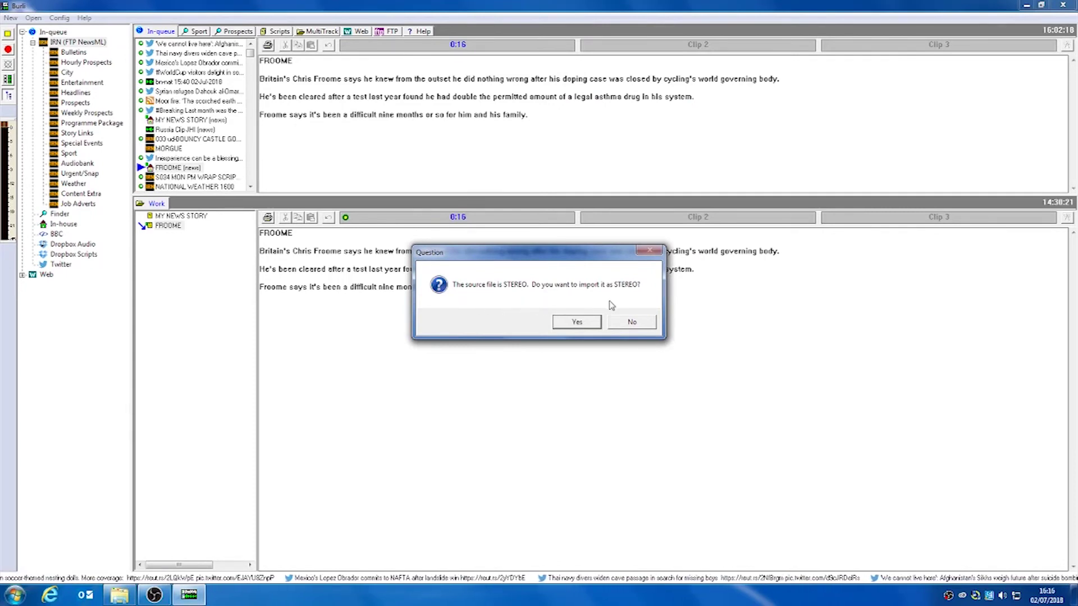
# Import Russia Clip JHI as stereo audio and apply RMS Normalize to it.
pyautogui.click(571, 323)
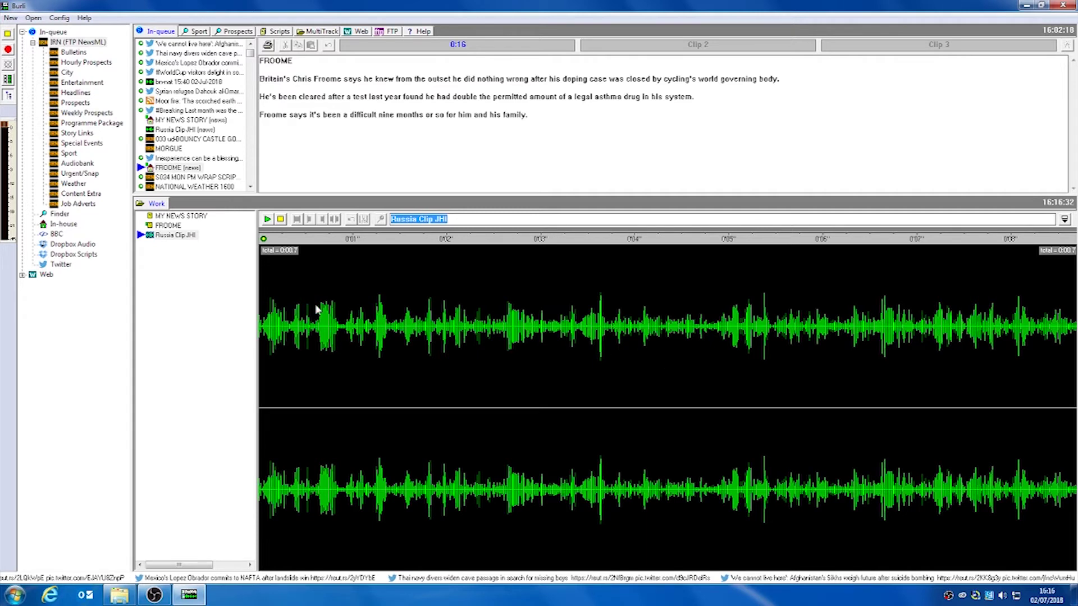
pyautogui.rightClick(171, 236)
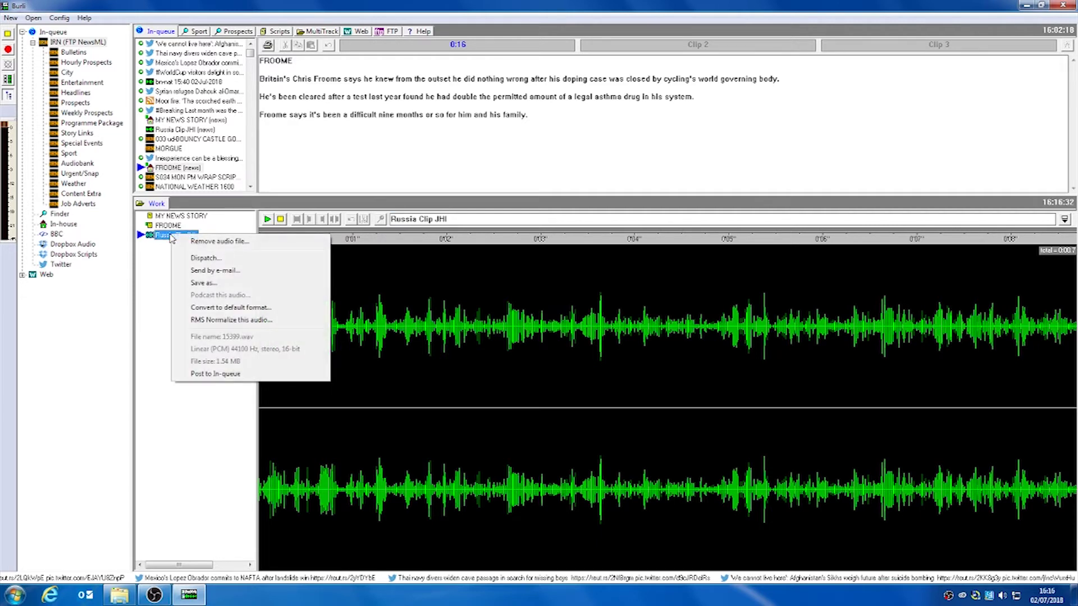
pyautogui.click(228, 321)
pyautogui.click(533, 322)
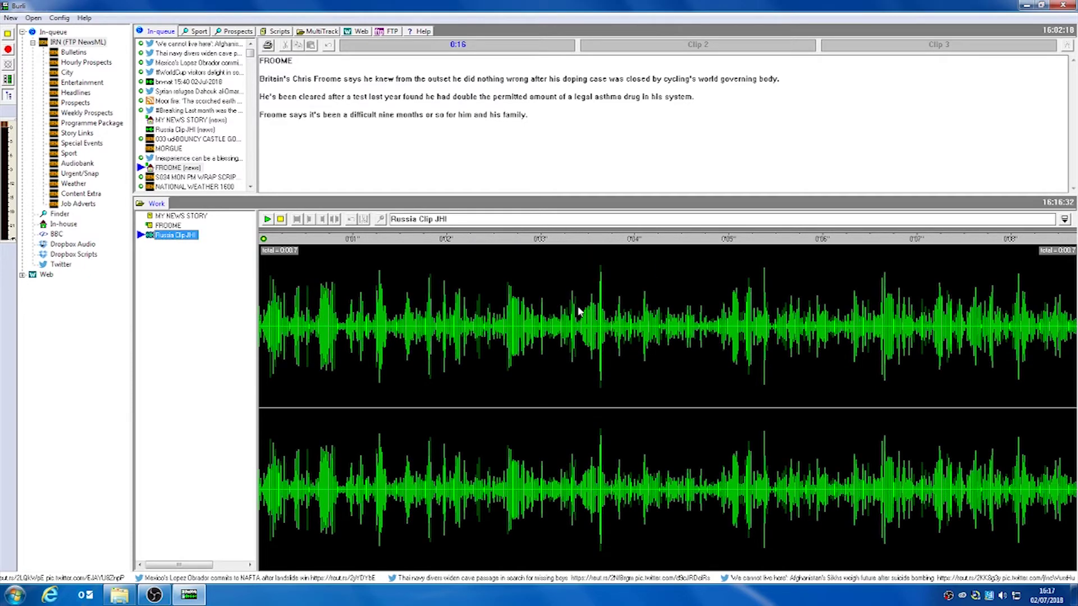
# Post Russia Clip JHI to the In-queue and drag it onto MY NEWS STORY's Clip 1 slot.
pyautogui.rightClick(178, 238)
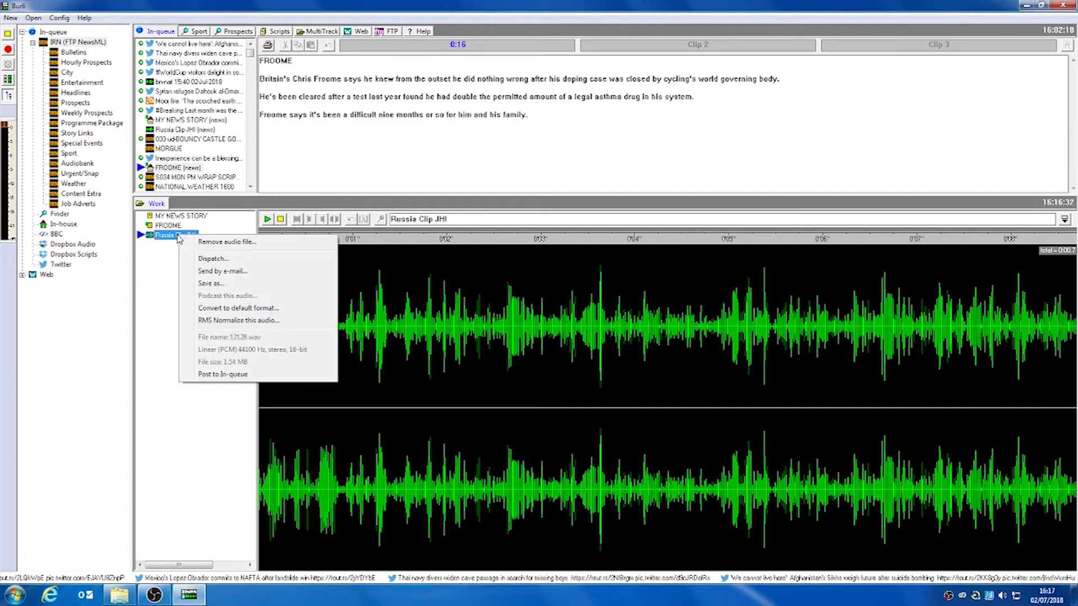
pyautogui.click(230, 375)
pyautogui.click(519, 337)
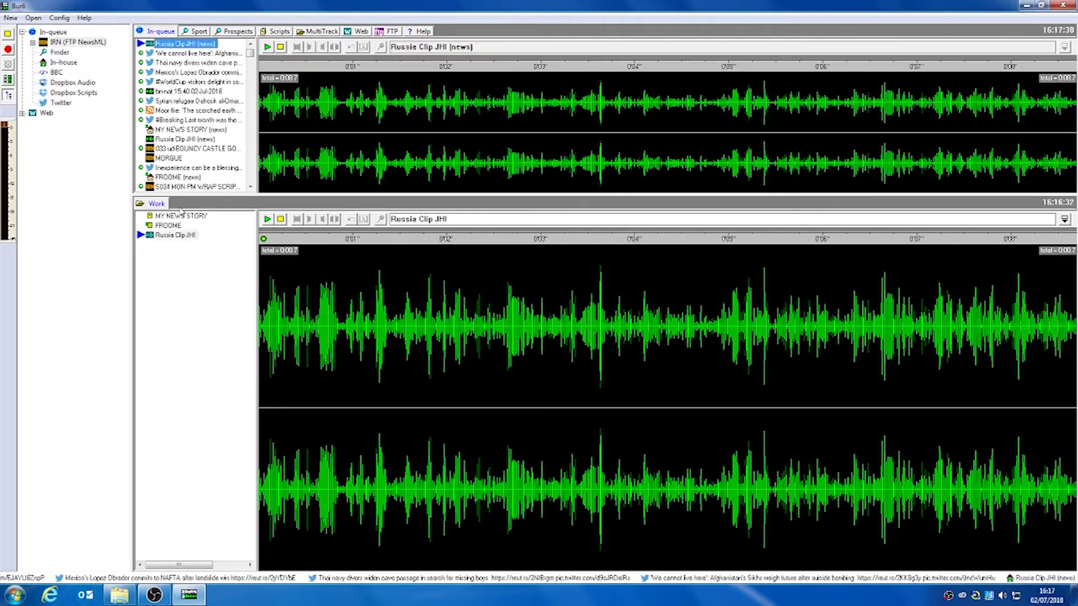
pyautogui.moveTo(172, 41); pyautogui.dragTo(413, 226)
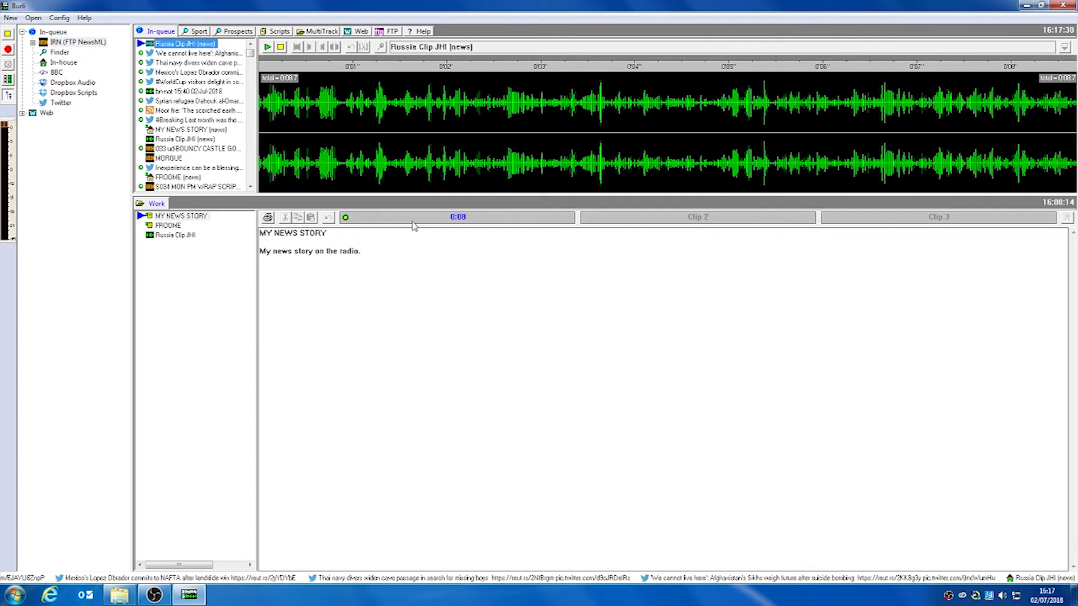
# From Scripts, open the Thursday, July 05 Radio 1200 script in the Work pane.
pyautogui.click(276, 33)
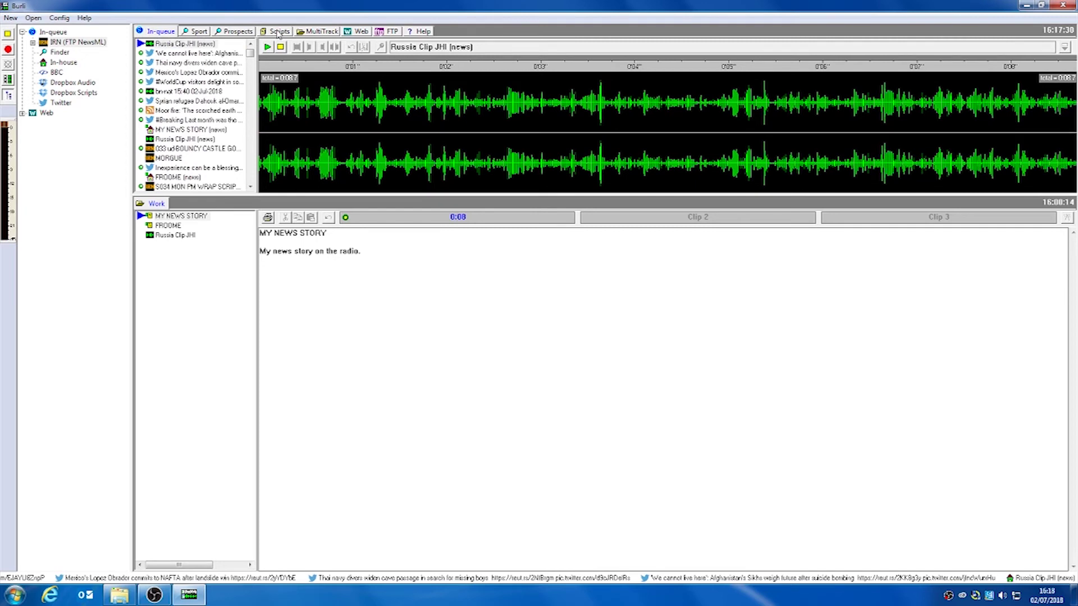
pyautogui.click(278, 34)
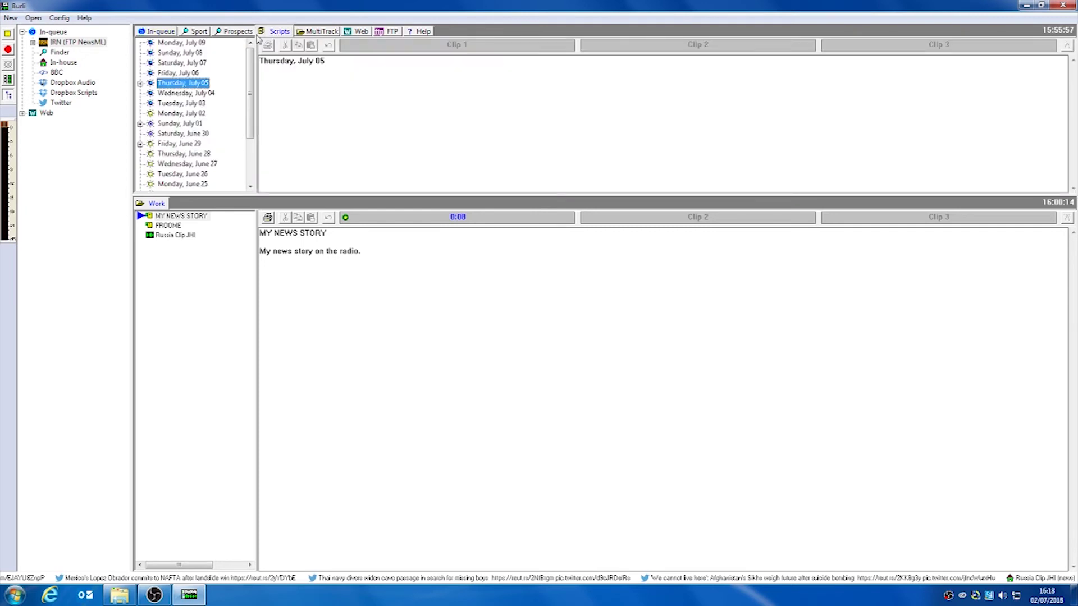
pyautogui.click(140, 83)
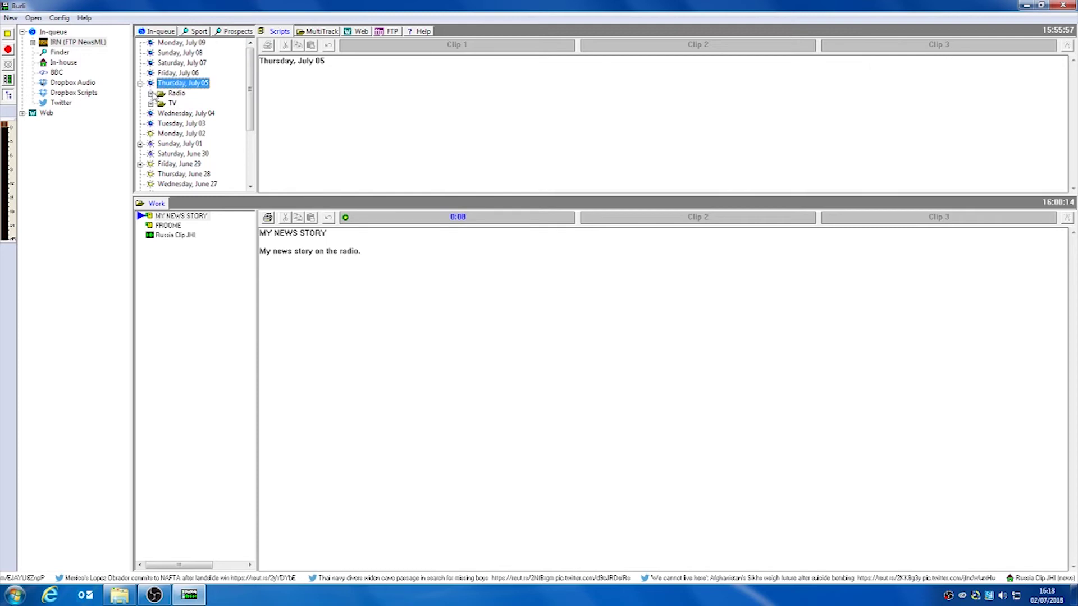
pyautogui.doubleClick(156, 94)
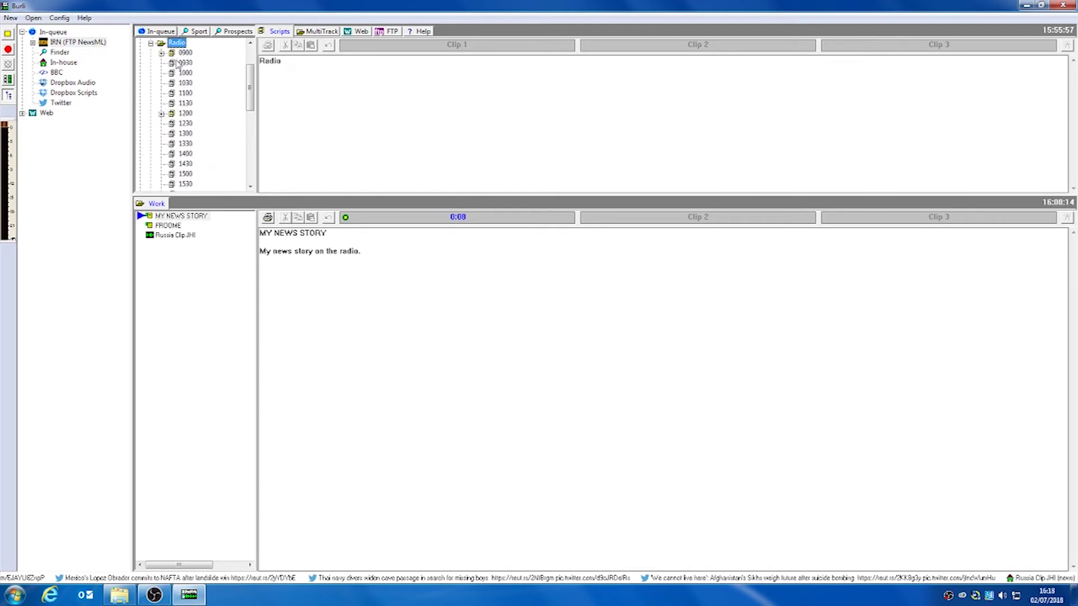
pyautogui.click(183, 115)
pyautogui.moveTo(186, 115); pyautogui.dragTo(206, 285)
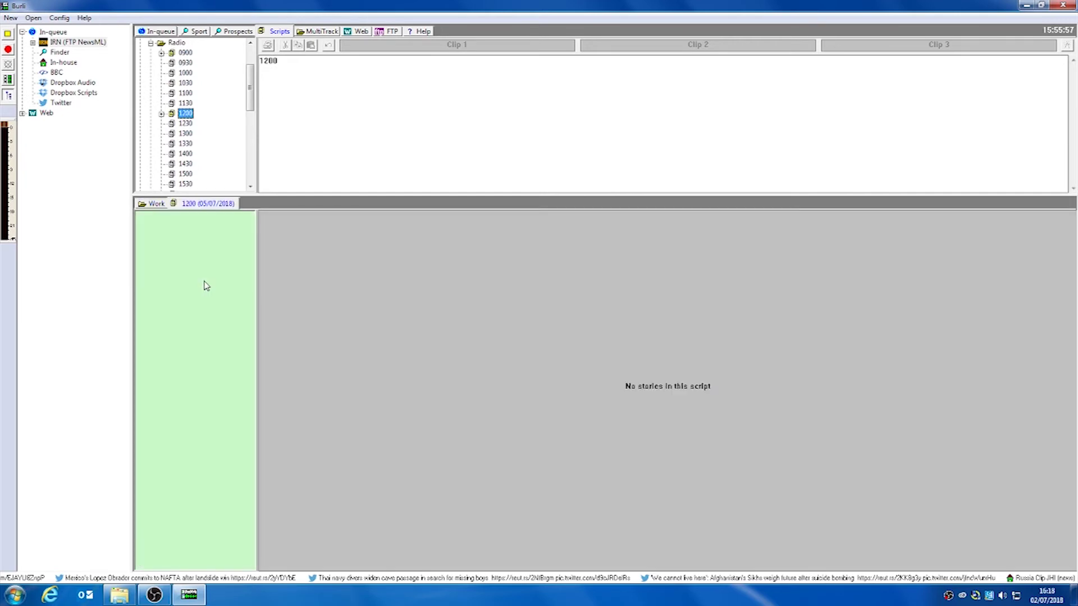
pyautogui.click(156, 204)
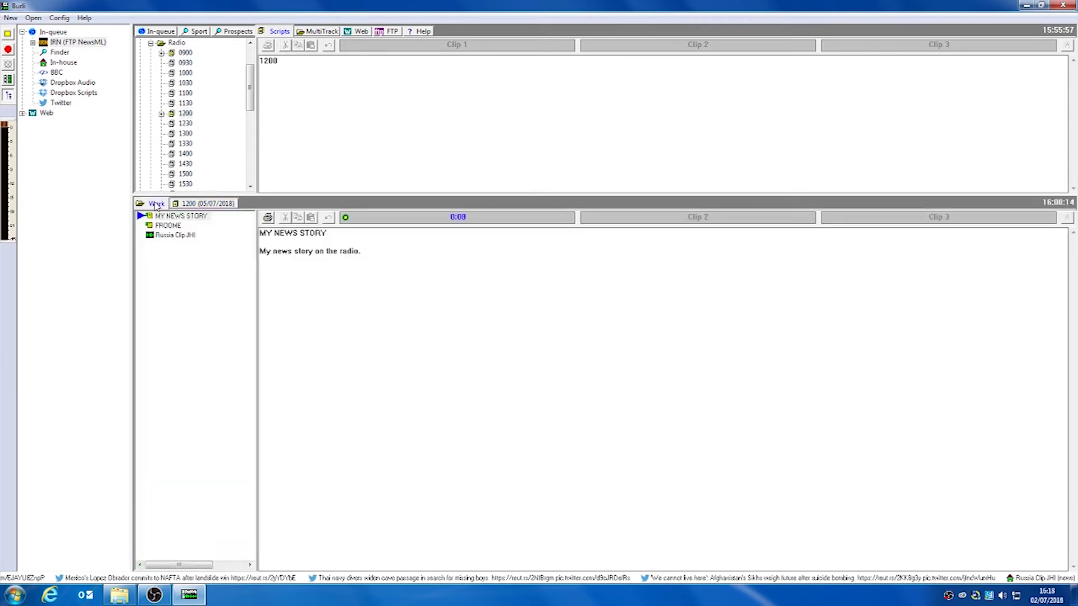
pyautogui.click(188, 204)
pyautogui.click(160, 203)
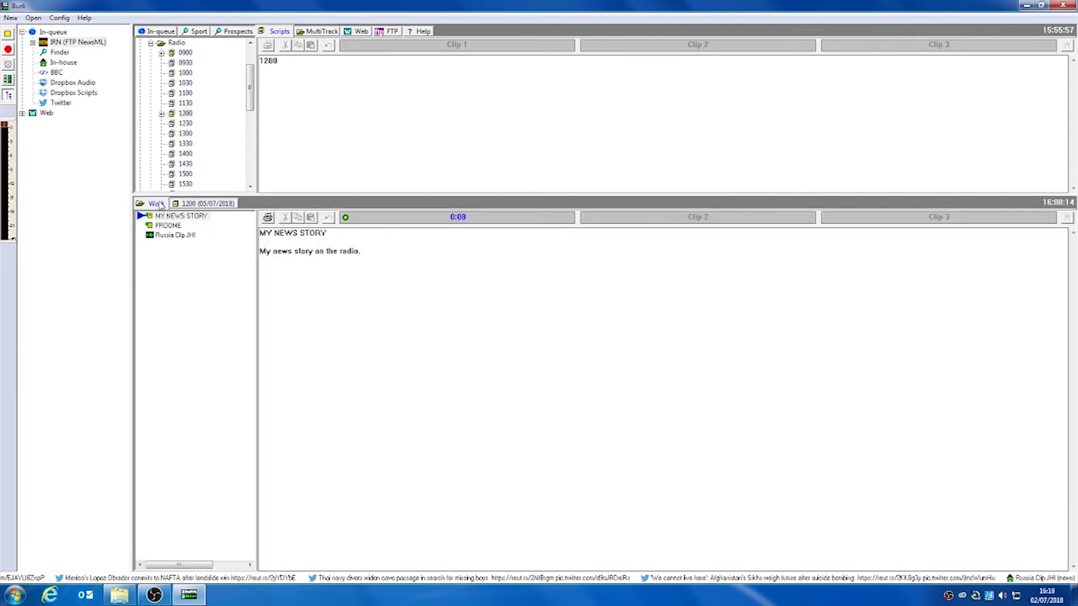
pyautogui.click(187, 203)
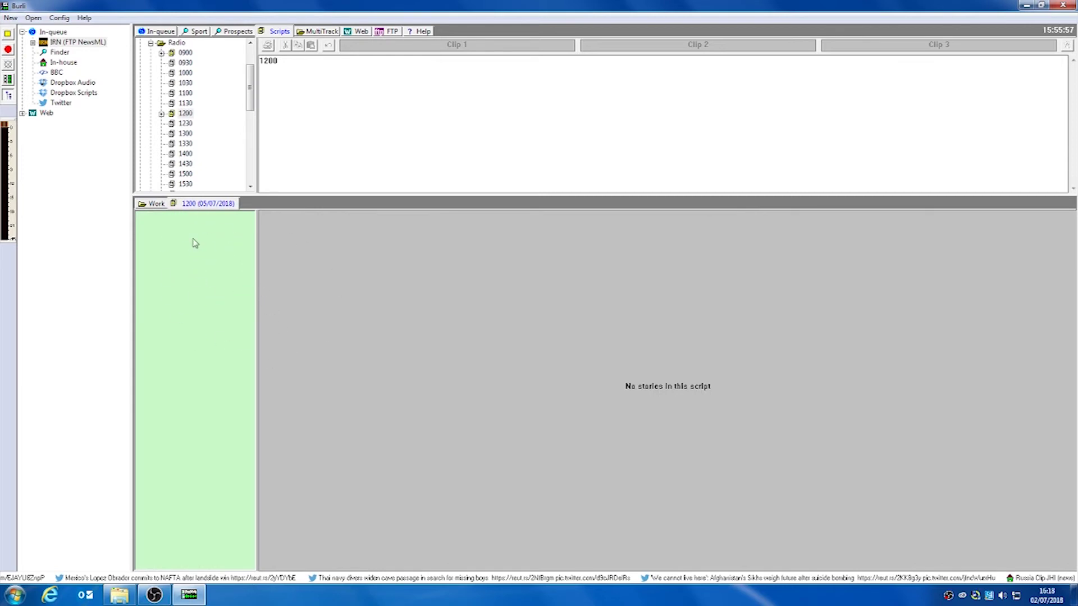
pyautogui.click(157, 204)
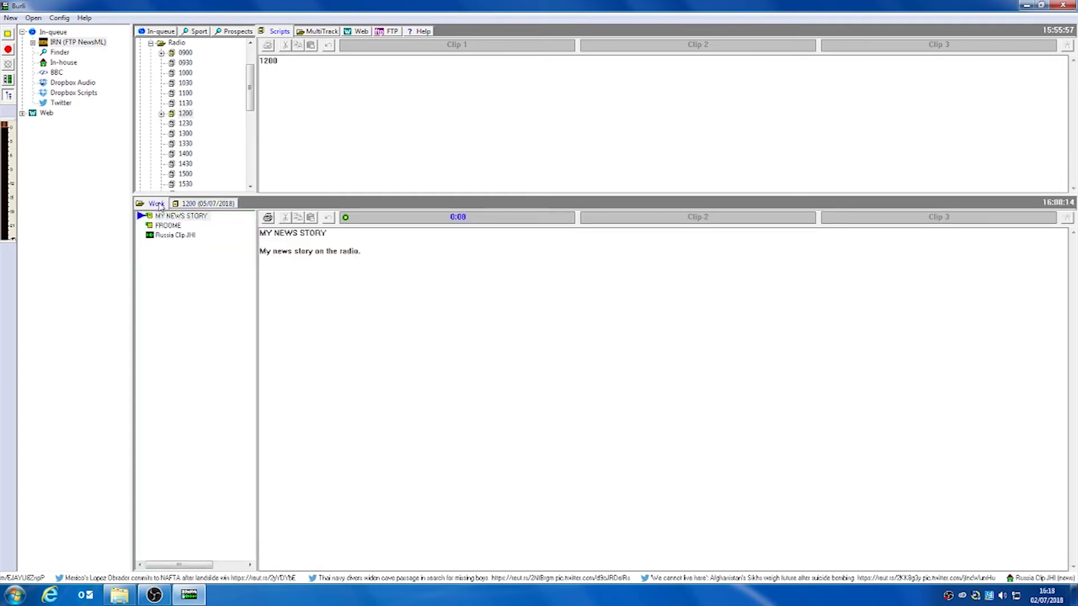
pyautogui.click(194, 204)
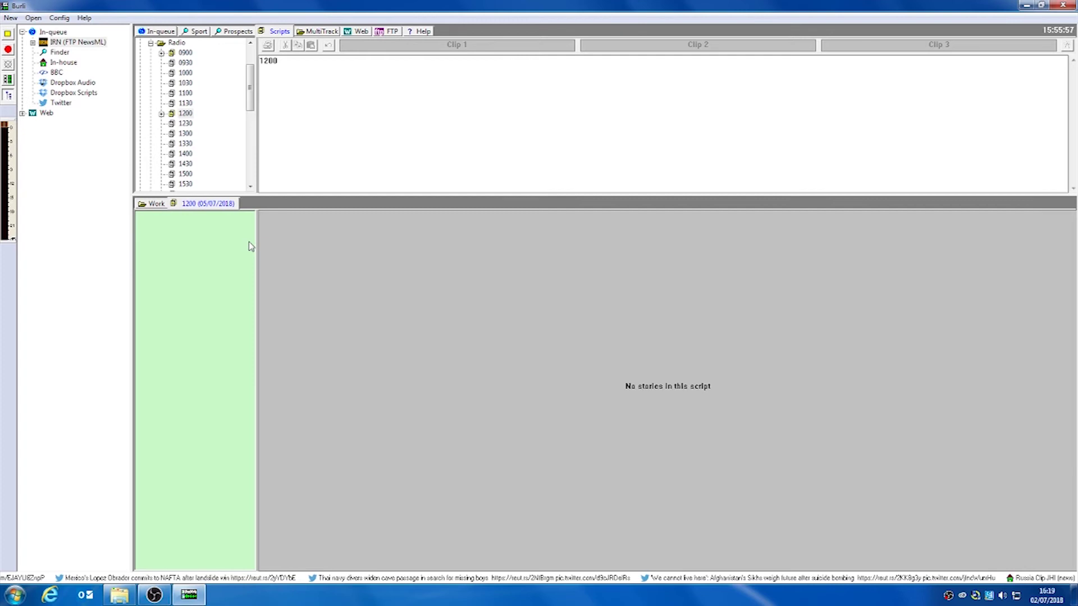
# Insert a new section break into the 1200 script and retitle it 'ToH News'.
pyautogui.click(14, 19)
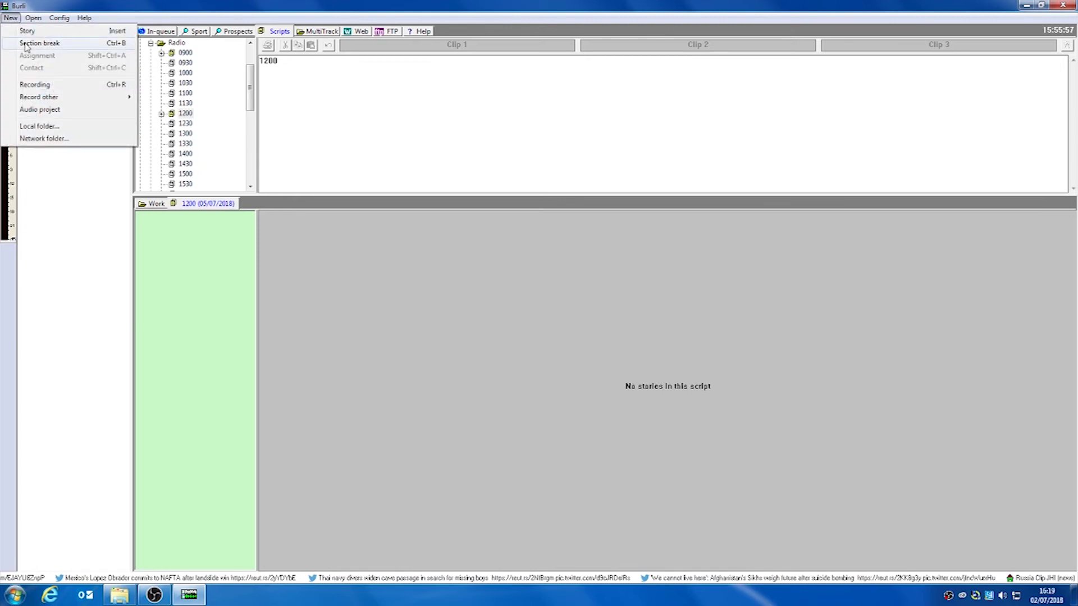
pyautogui.click(39, 44)
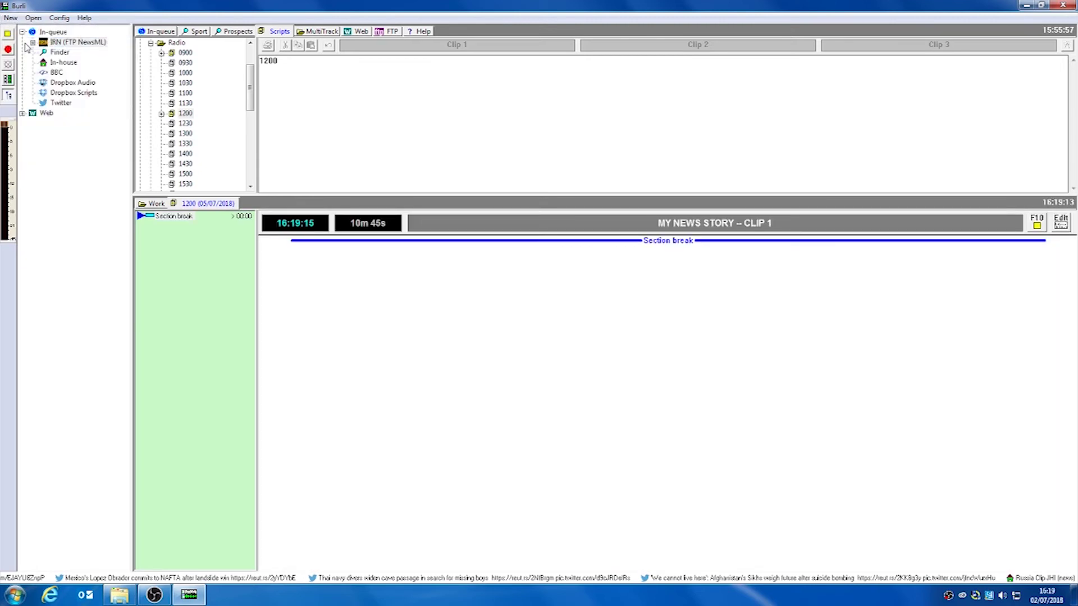
pyautogui.click(1060, 222)
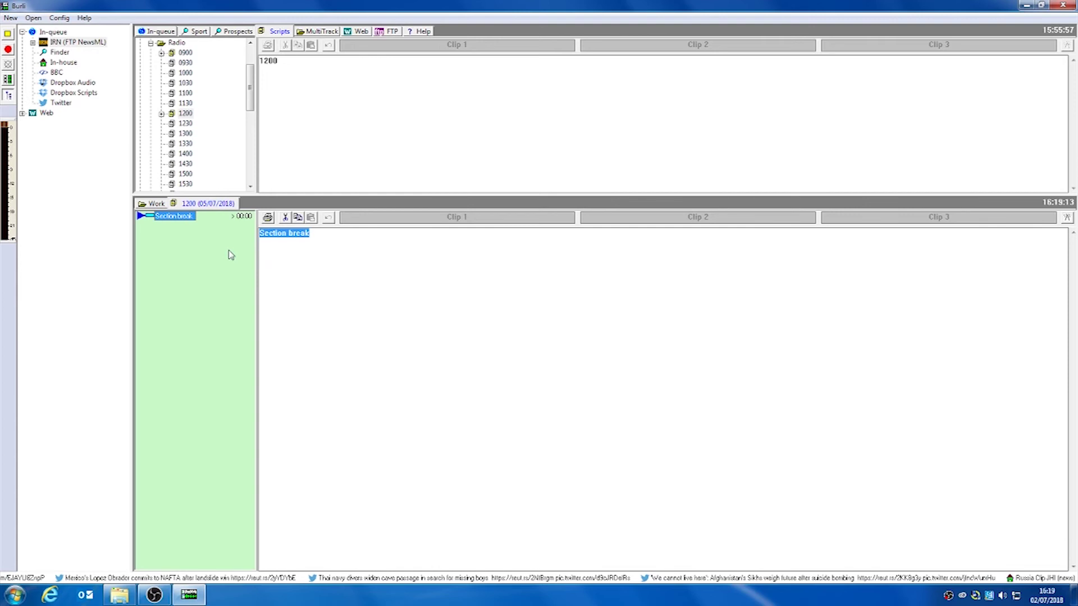
pyautogui.click(324, 241)
pyautogui.moveTo(325, 232); pyautogui.dragTo(249, 241)
pyautogui.write('To')
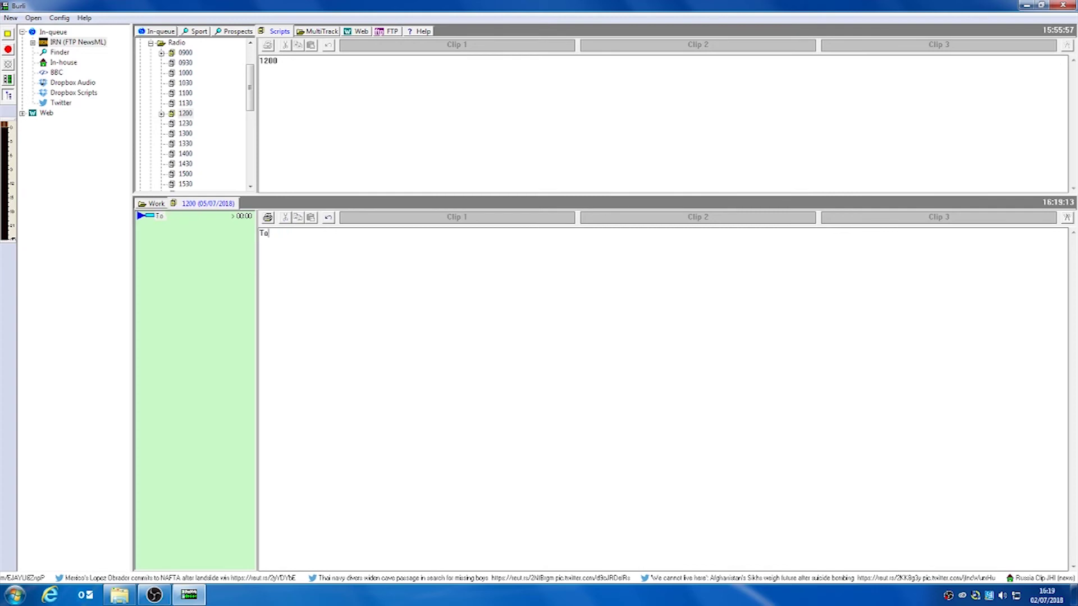
pyautogui.write('H News')
# Drag MY NEWS STORY from the In-queue below ToH News five times, totalling 00:55.
pyautogui.click(154, 32)
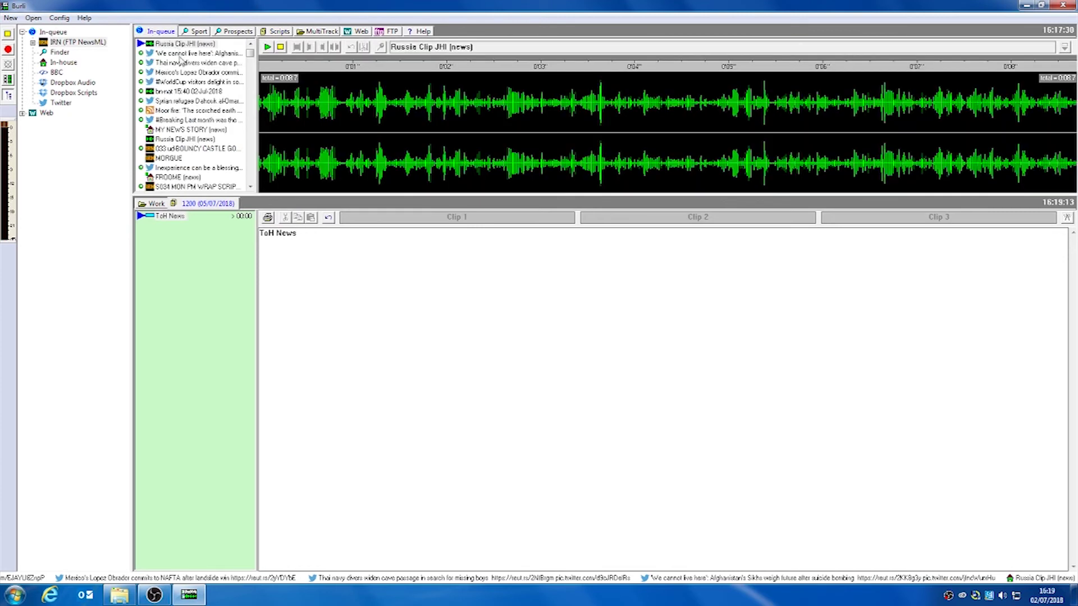
pyautogui.click(188, 130)
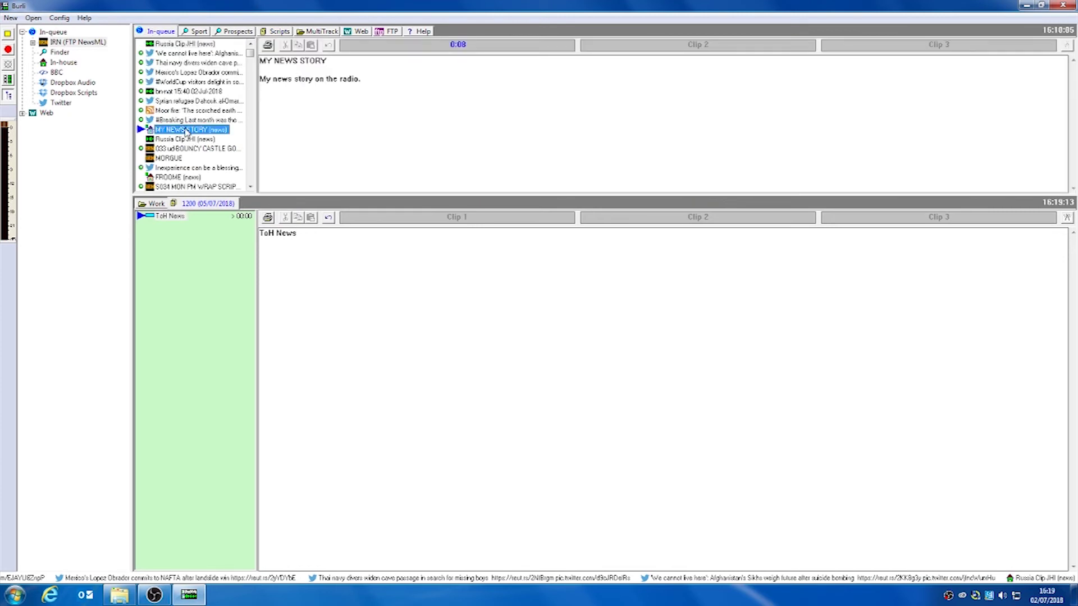
pyautogui.moveTo(185, 135); pyautogui.dragTo(213, 239)
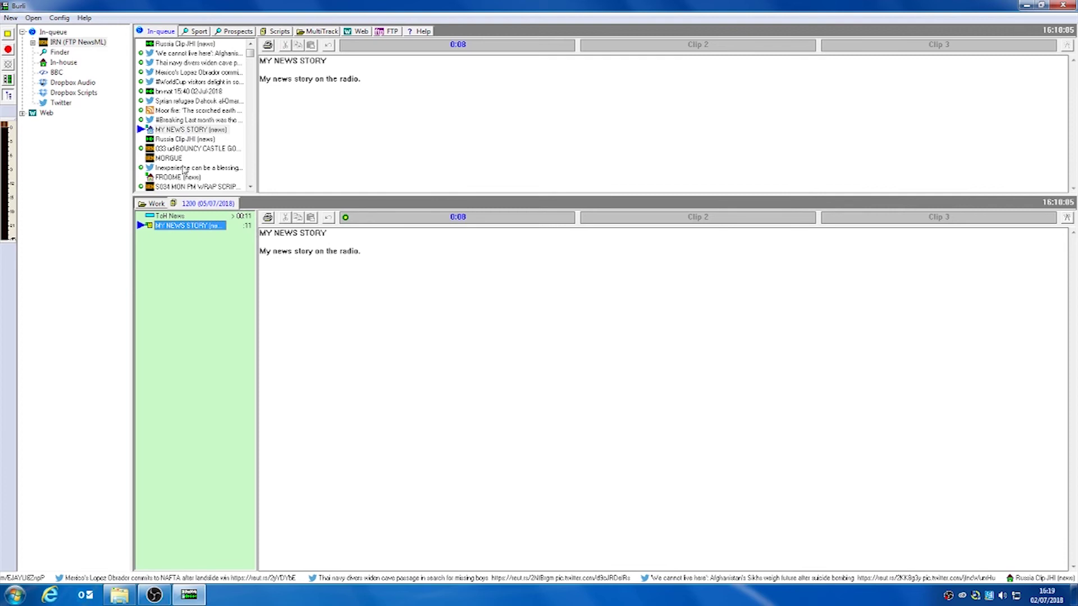
pyautogui.moveTo(177, 130); pyautogui.dragTo(224, 264)
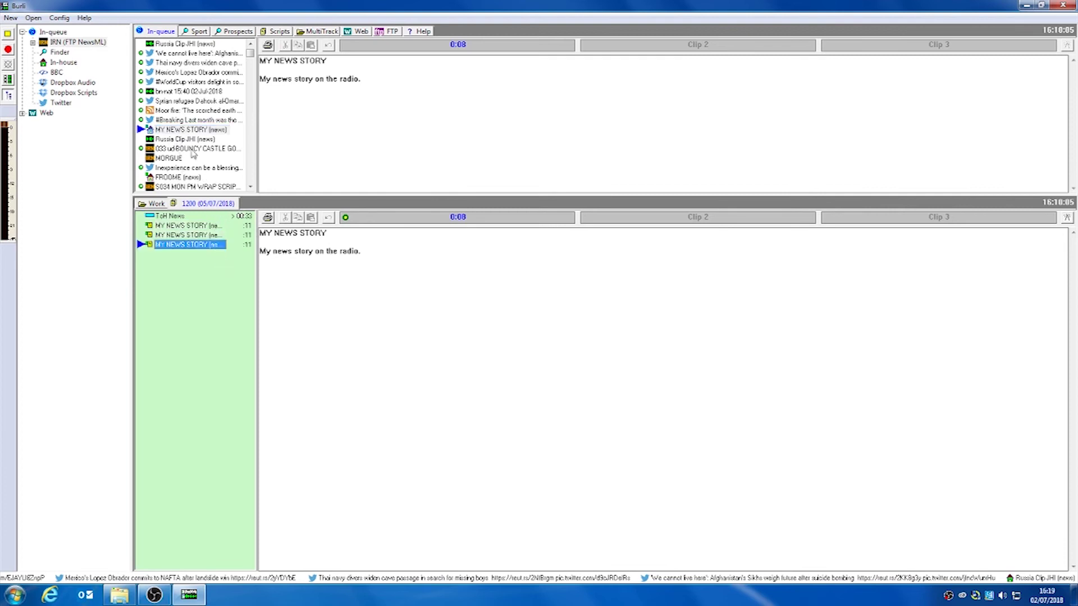
pyautogui.moveTo(188, 130); pyautogui.dragTo(231, 277)
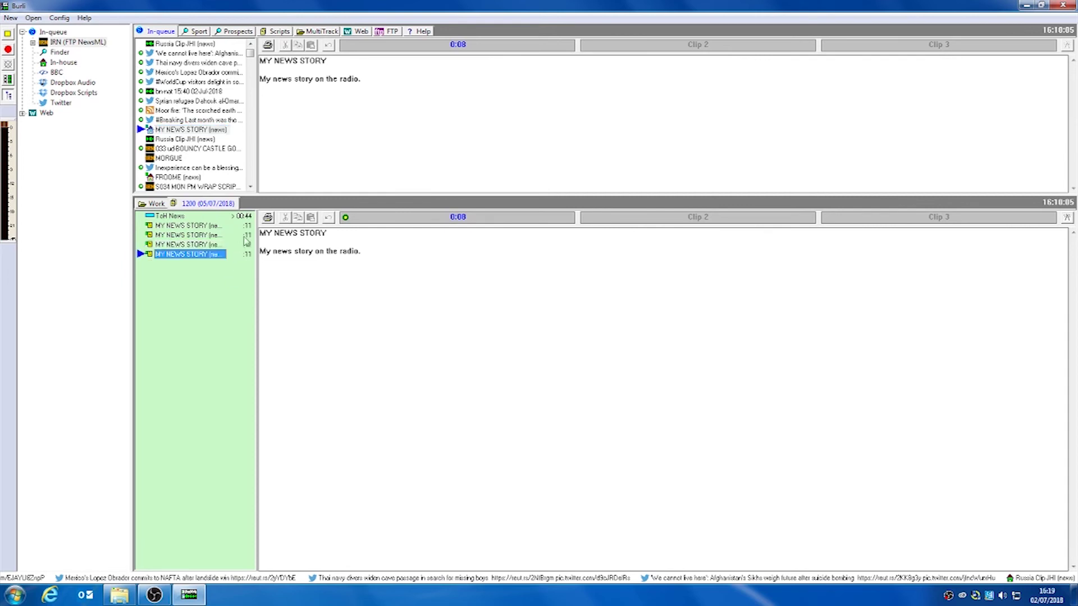
pyautogui.moveTo(187, 132); pyautogui.dragTo(237, 277)
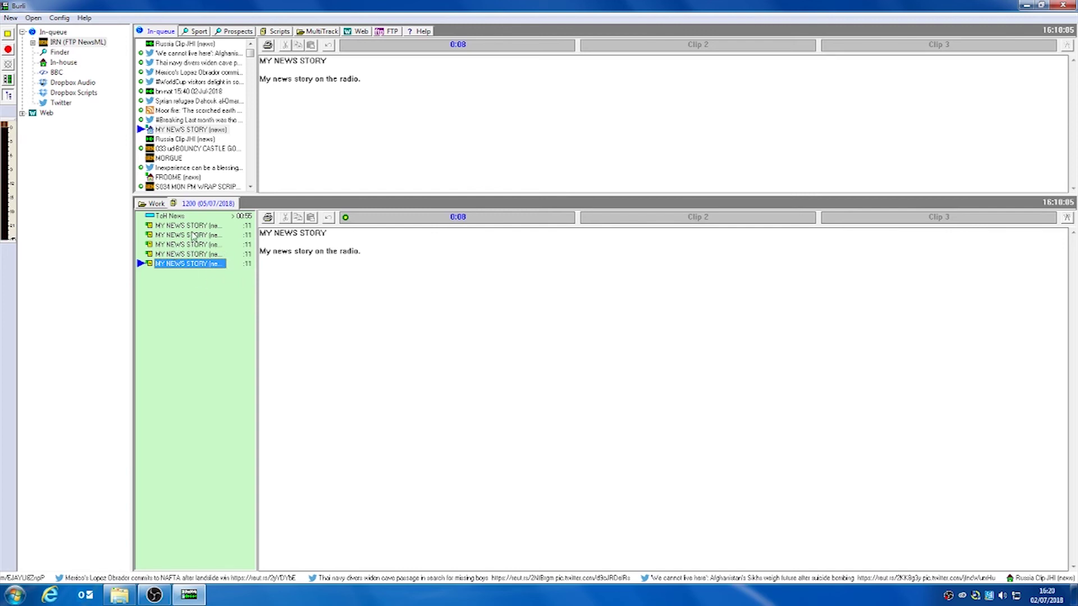
# Switch the 1200 script to On-Air mode, play the first two stories' Clip 1, then stop.
pyautogui.click(1068, 219)
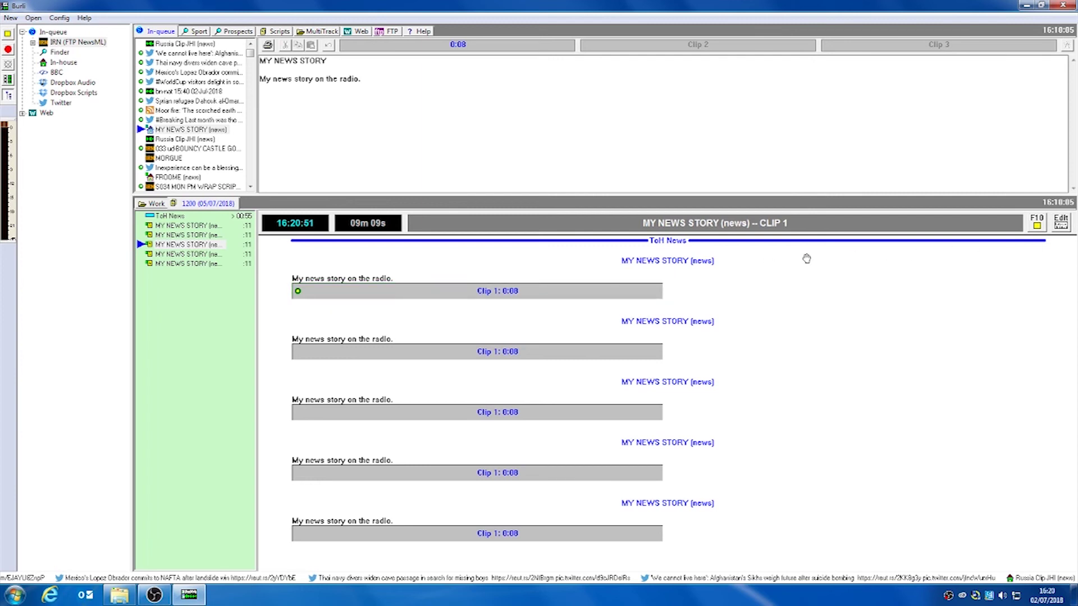
pyautogui.click(513, 297)
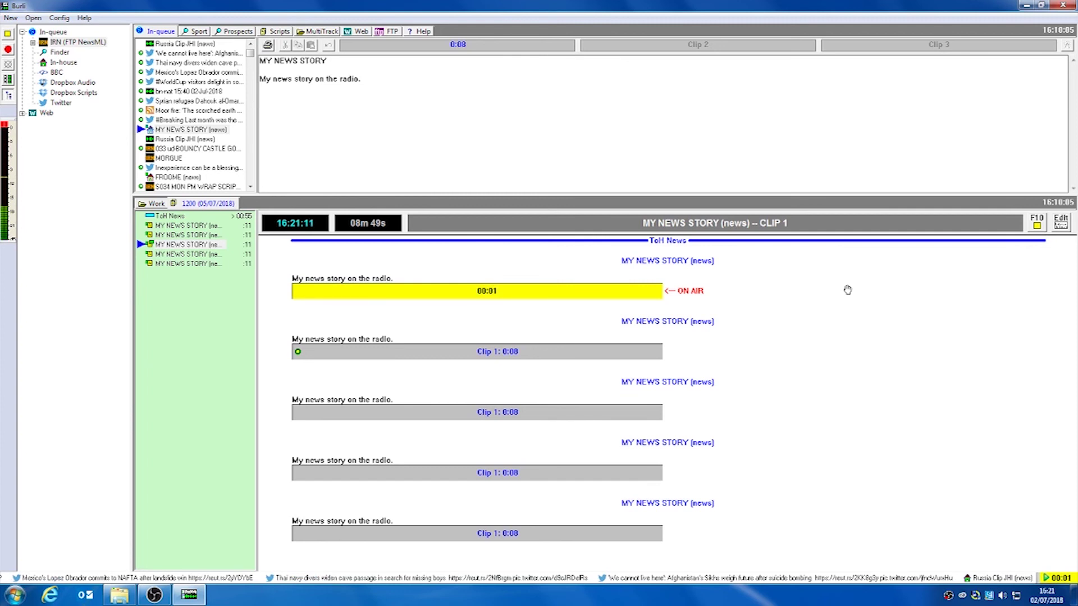
pyautogui.click(620, 357)
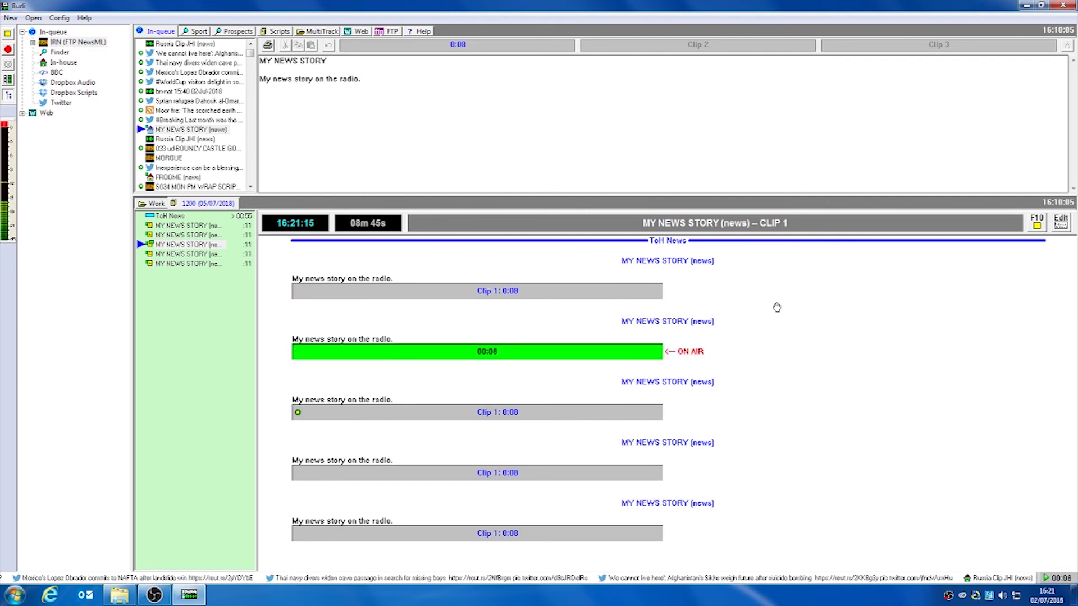
pyautogui.click(8, 35)
pyautogui.scroll(-2, 892, 408)
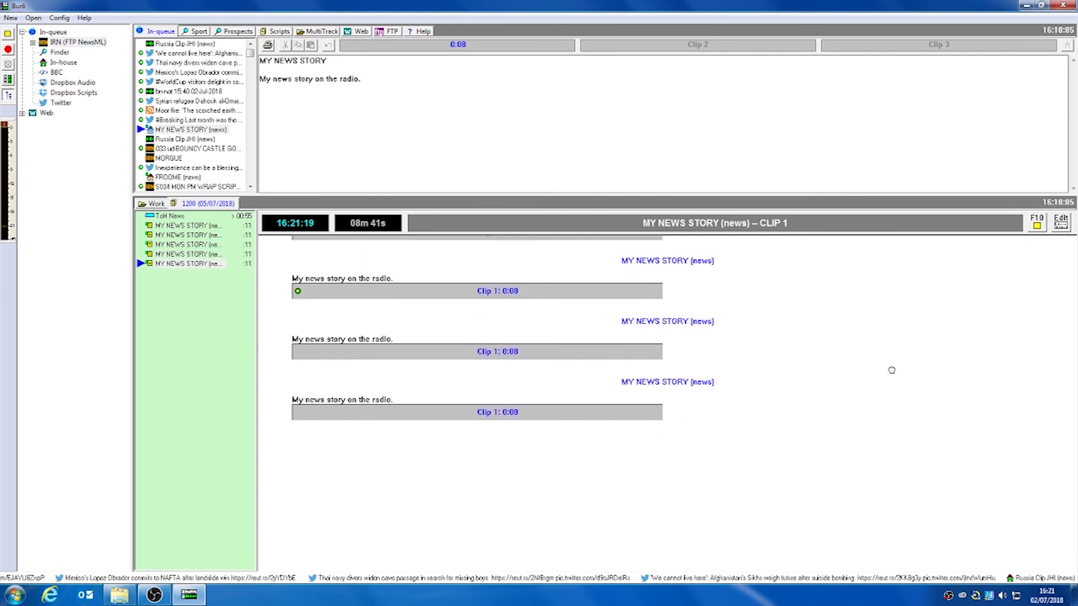
pyautogui.scroll(2, 892, 370)
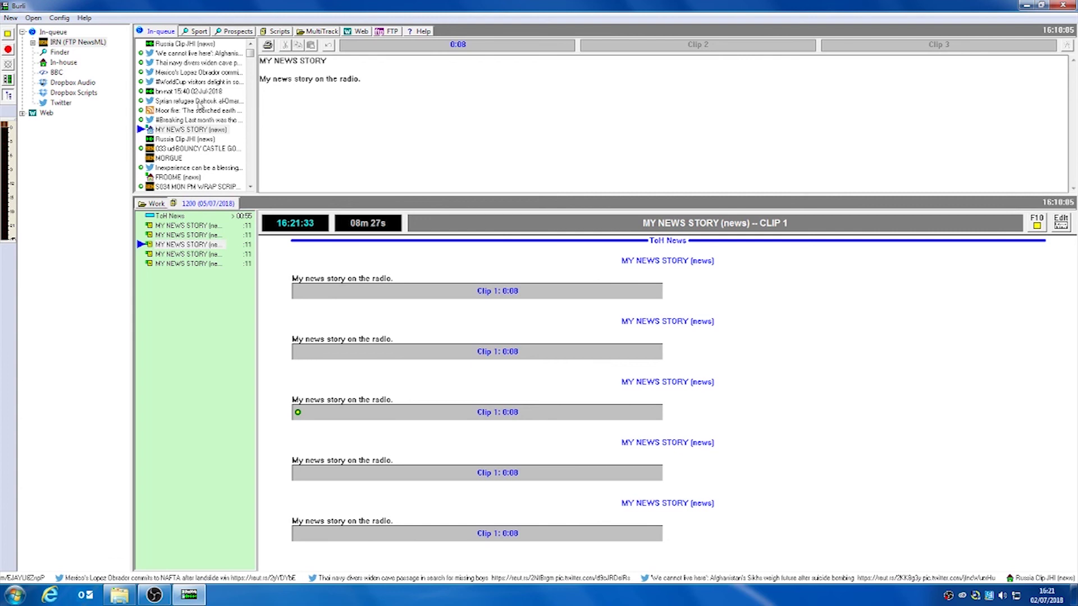
# Close the 1200 script and delete the three Work items to the recycle bin.
pyautogui.rightClick(218, 204)
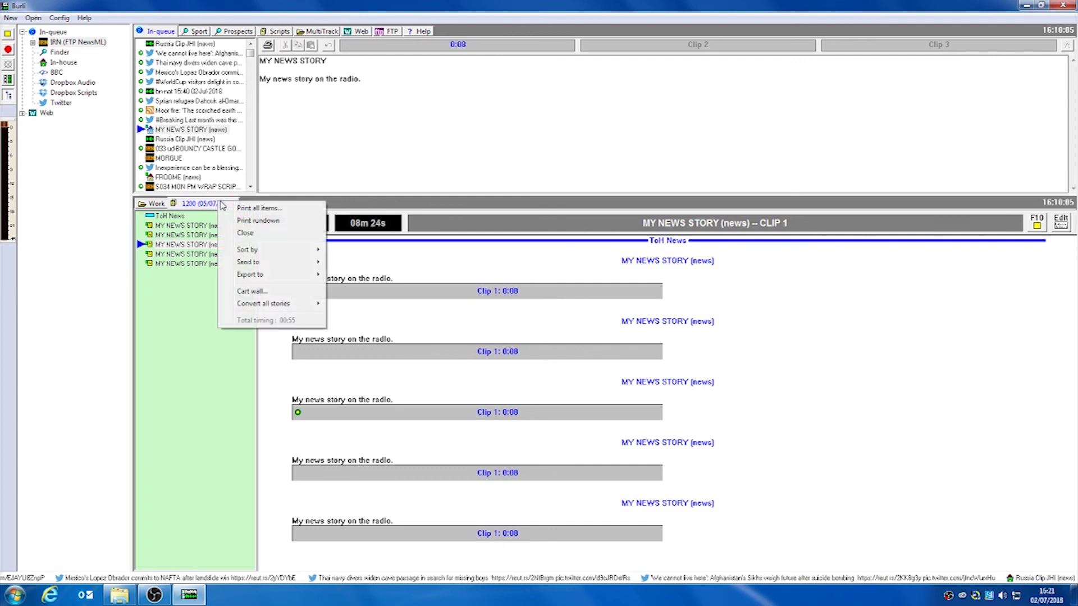
pyautogui.click(239, 234)
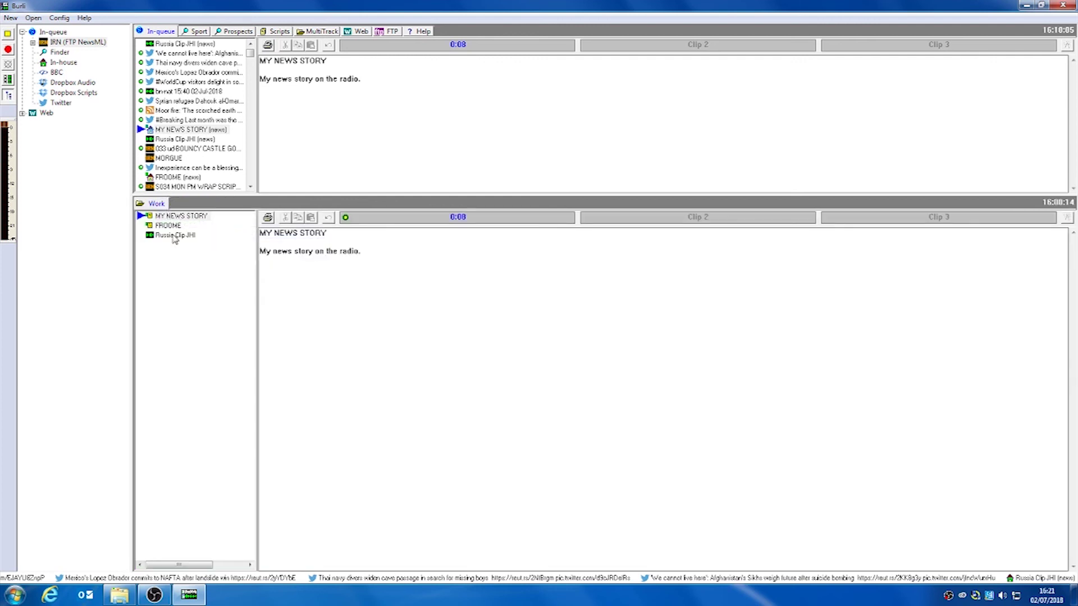
pyautogui.moveTo(213, 253); pyautogui.dragTo(164, 221)
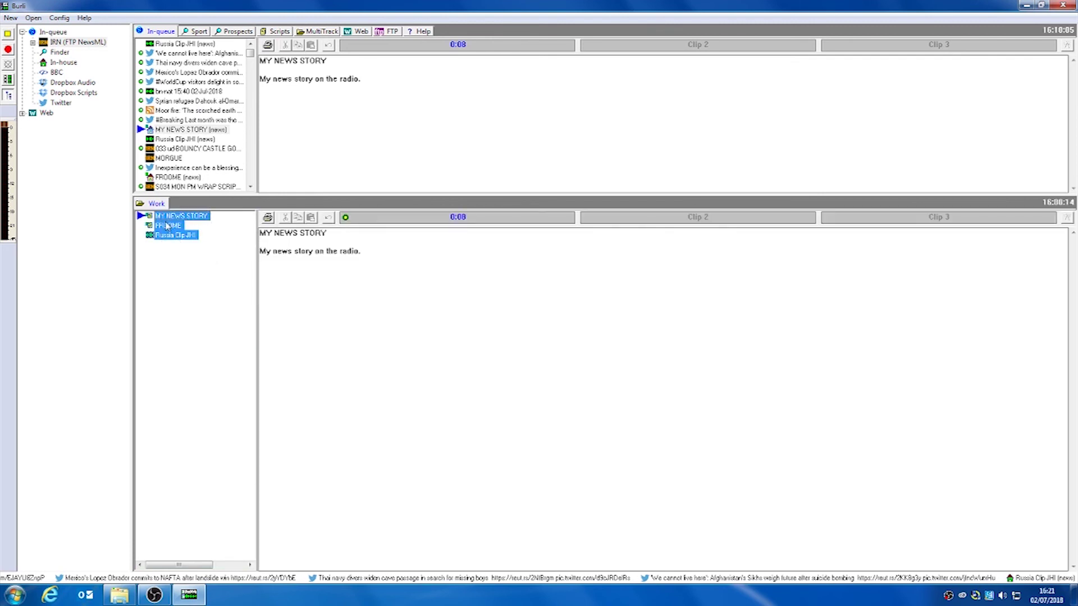
pyautogui.press('Delete')
pyautogui.click(424, 346)
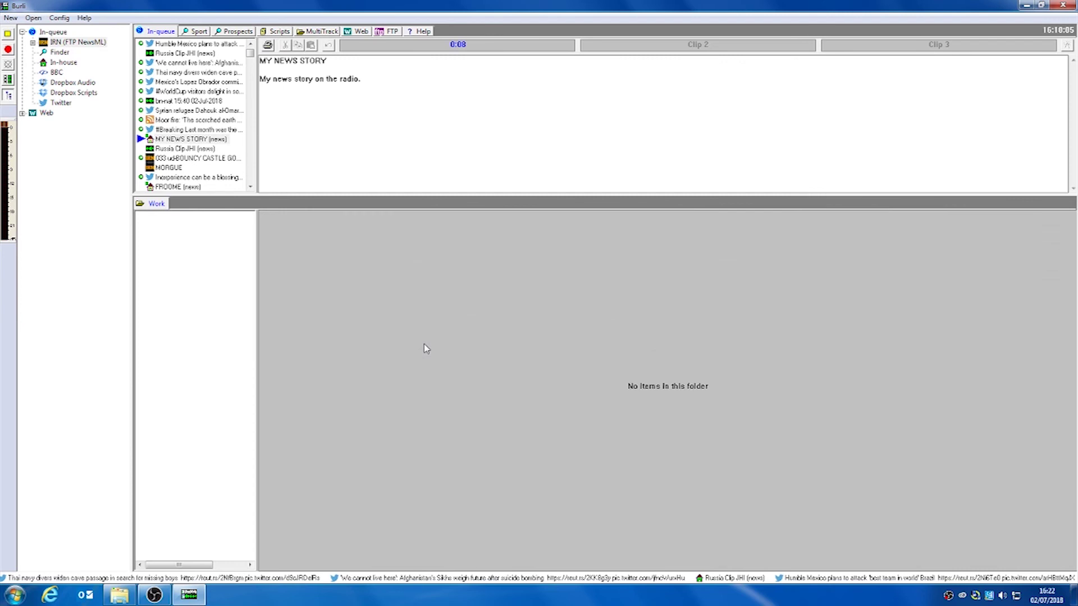